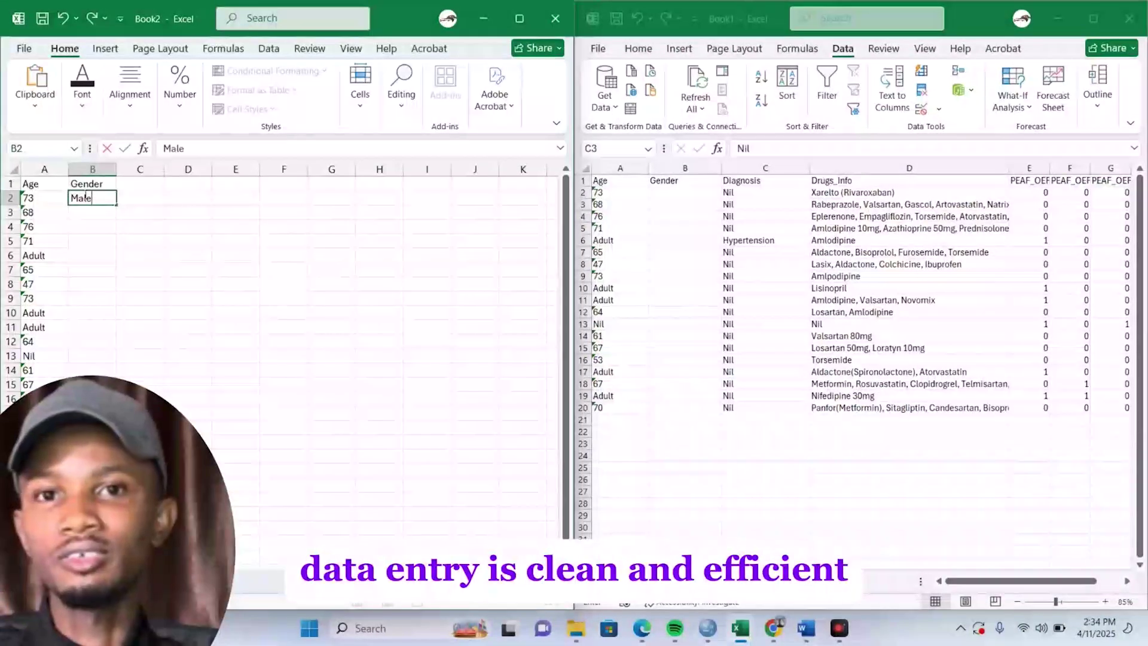
- Confirm Male in B2 and enter female in B3 of the Gender column in the Book2 workbook
key("Return")
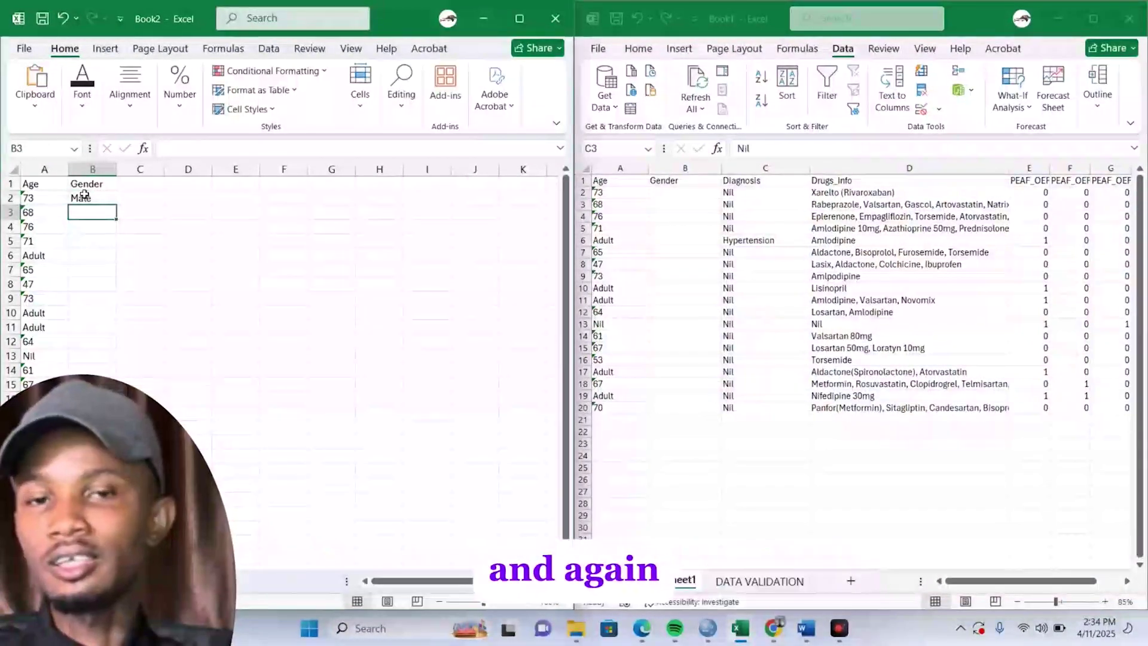
type("female")
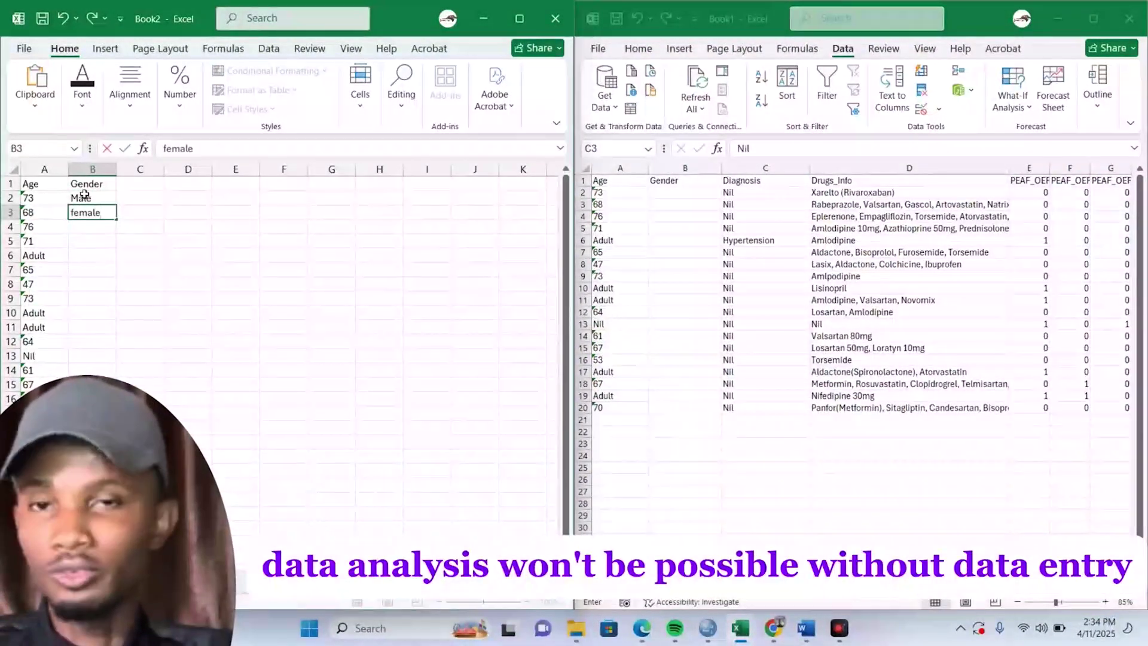
- Switch to the Book1 workbook and enter MALE in cell B2 of the Gender column
left_click(684, 191)
left_click(682, 193)
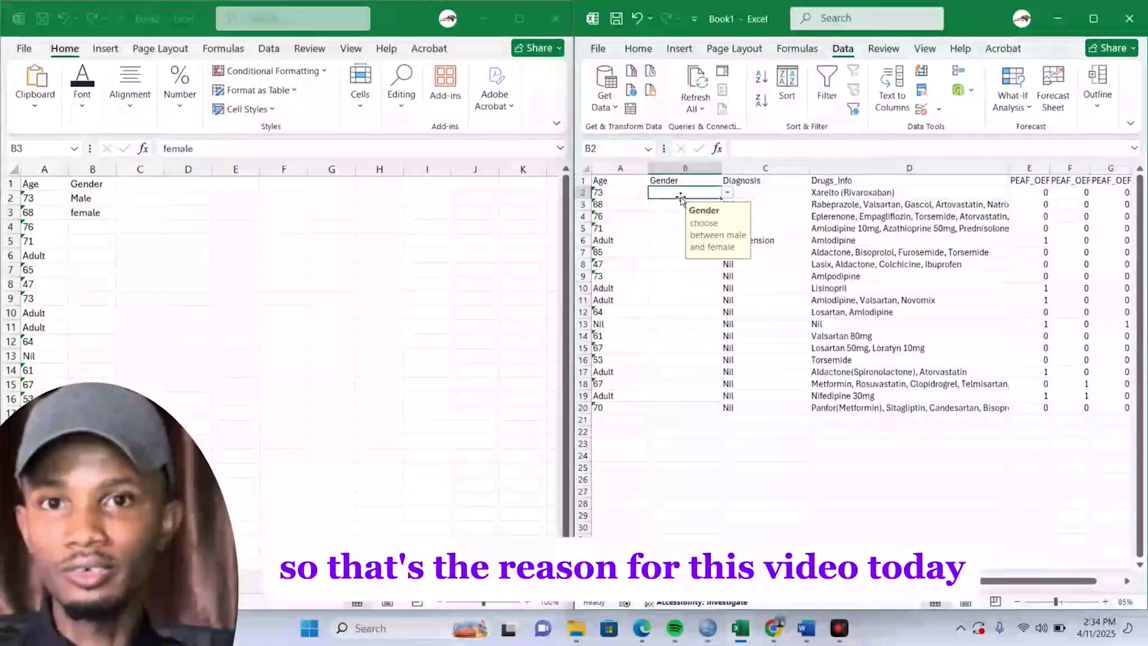
type("MALE")
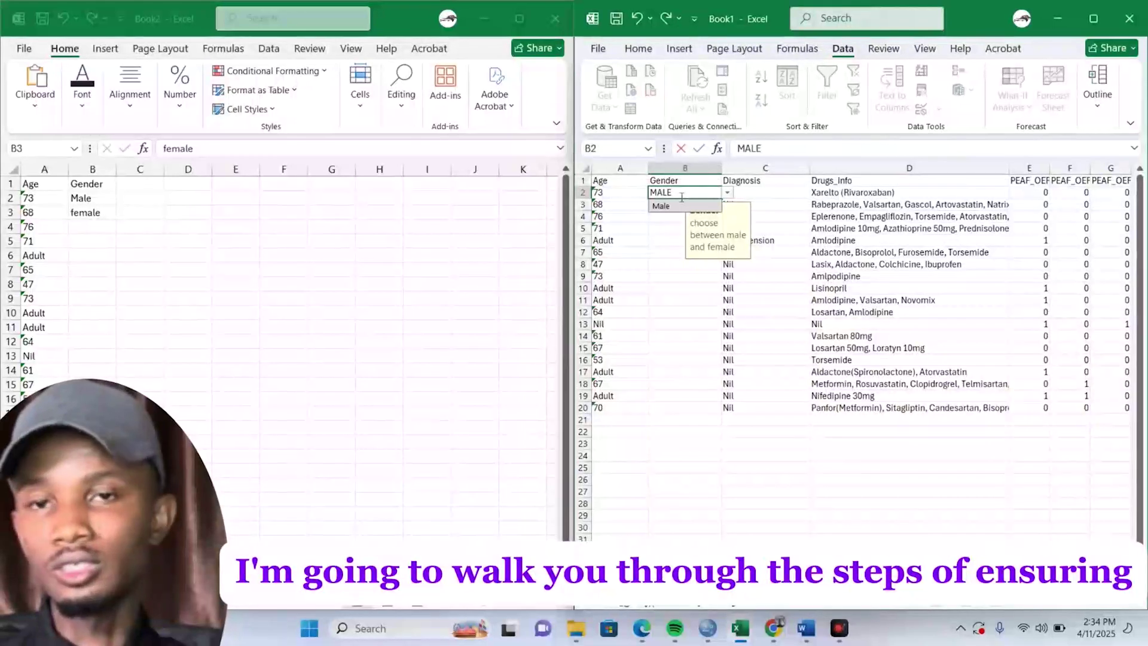
left_click(685, 203)
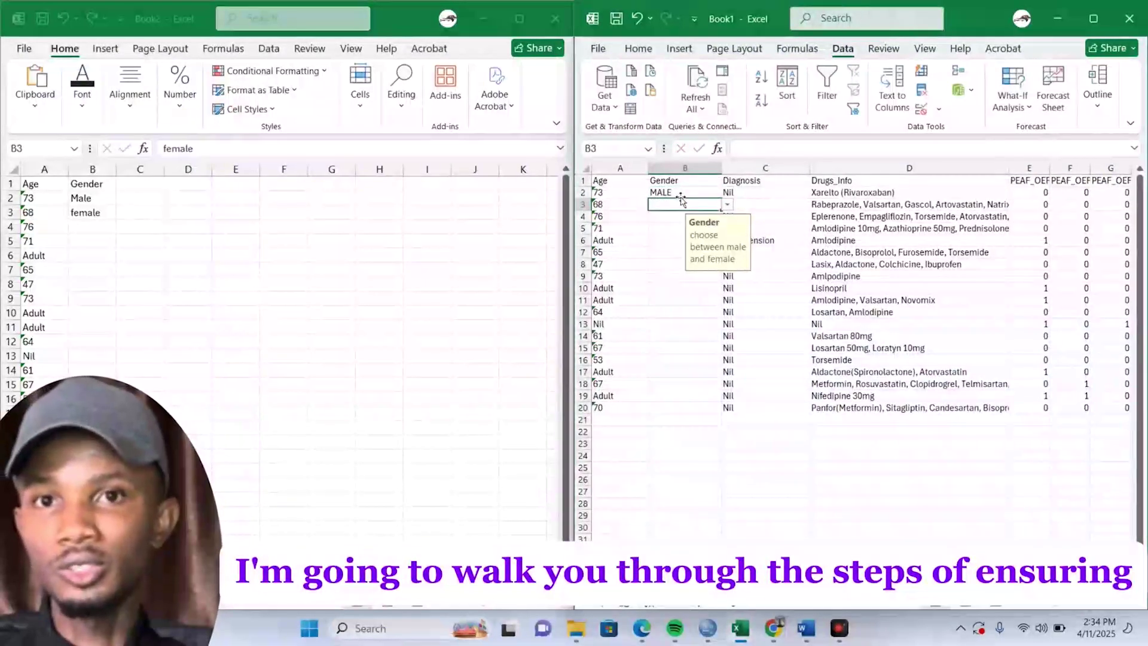
- Enter Female as the gender in cell B3 and fill it down the column to row 20
type("FEmle")
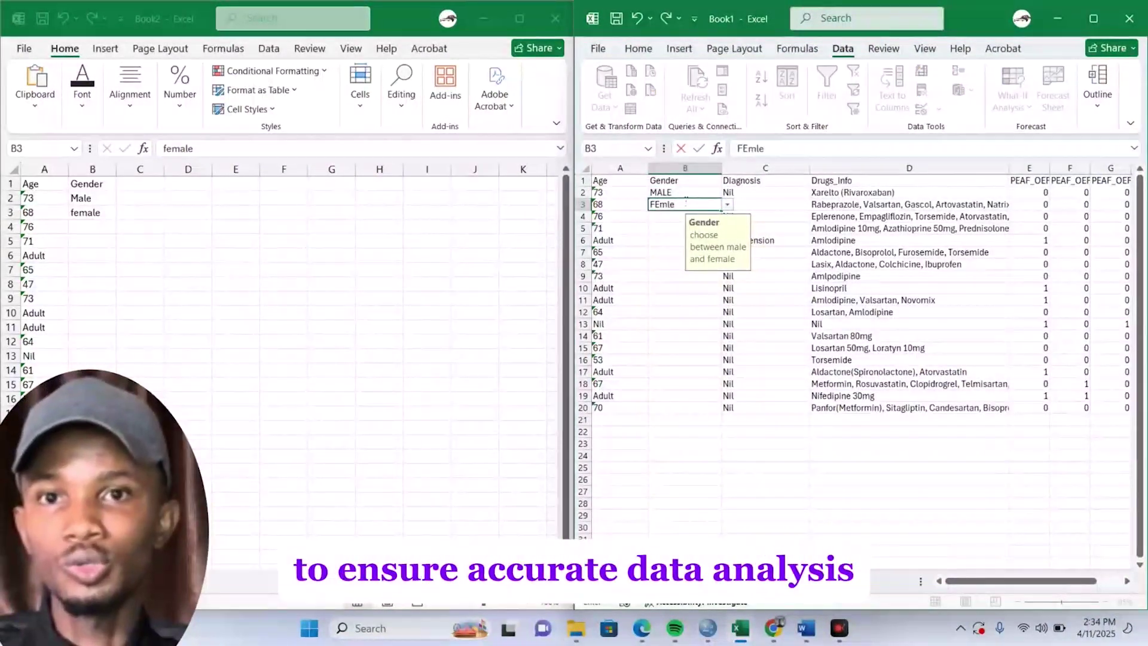
key("BackSpace")
key("BackSpace")
key("BackSpace")
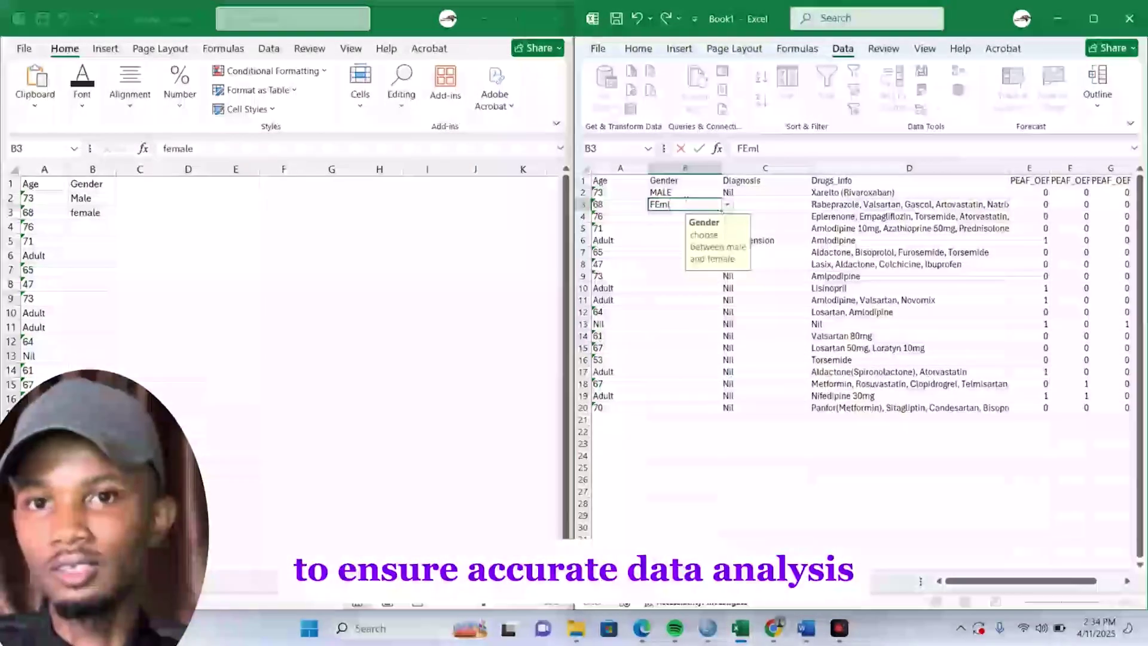
key("Return")
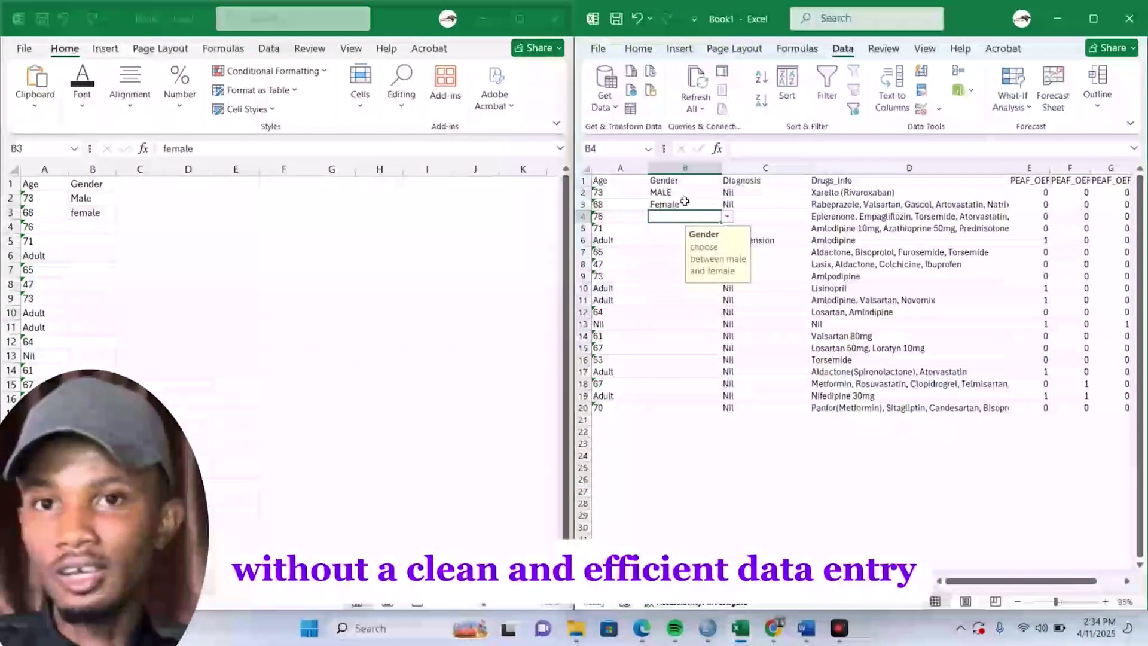
left_click(704, 204)
left_click_drag(721, 211, 721, 414)
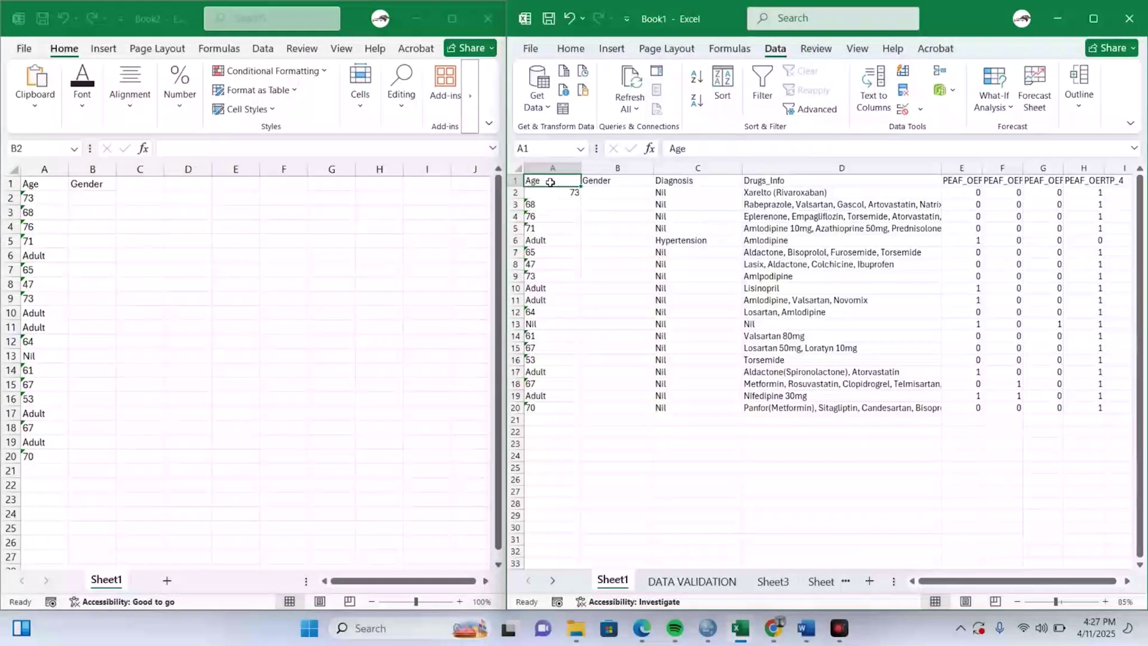
- Rename the header in cell A1 of Book1 to AGE
type("Adult")
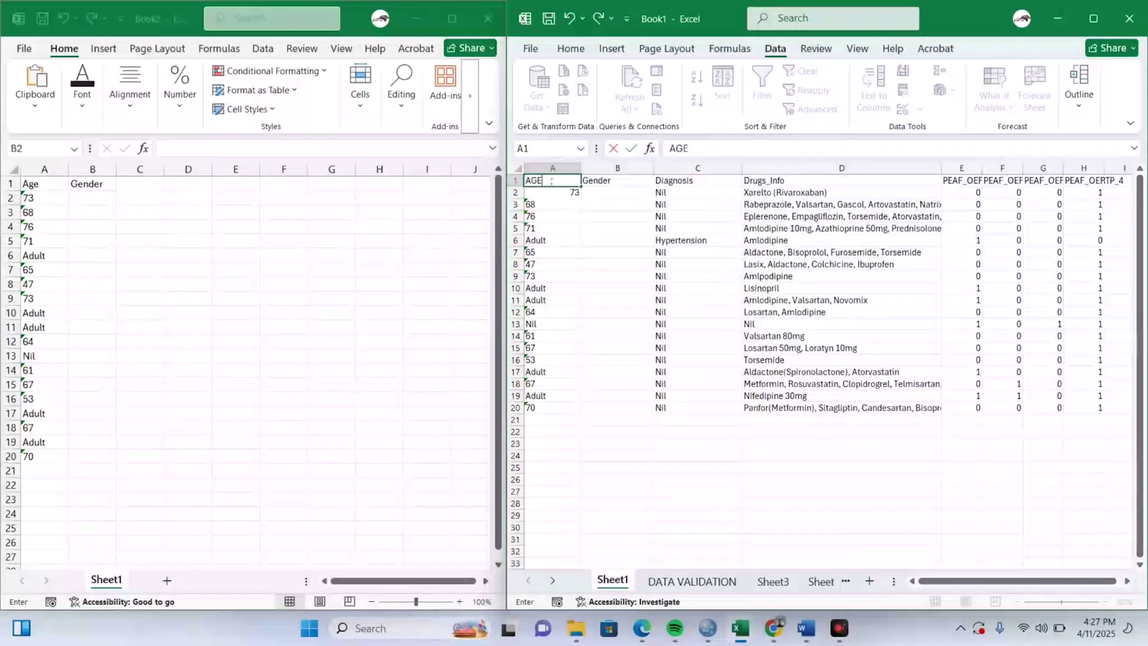
key("Return")
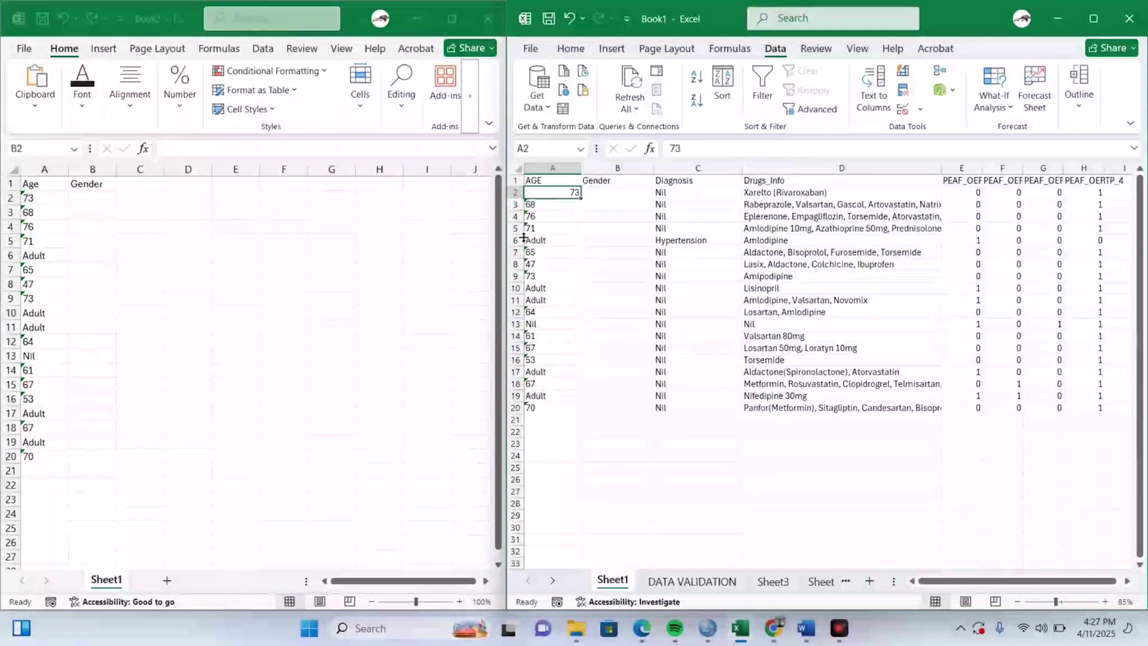
left_click_drag(506, 267, 505, 266)
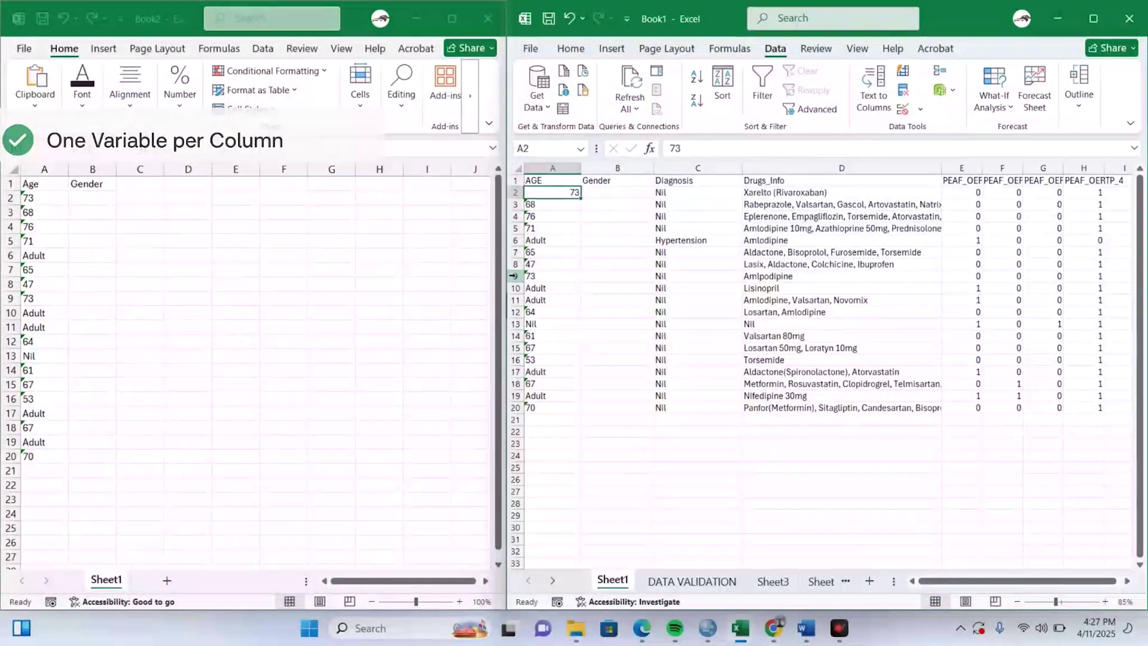
left_click(542, 203)
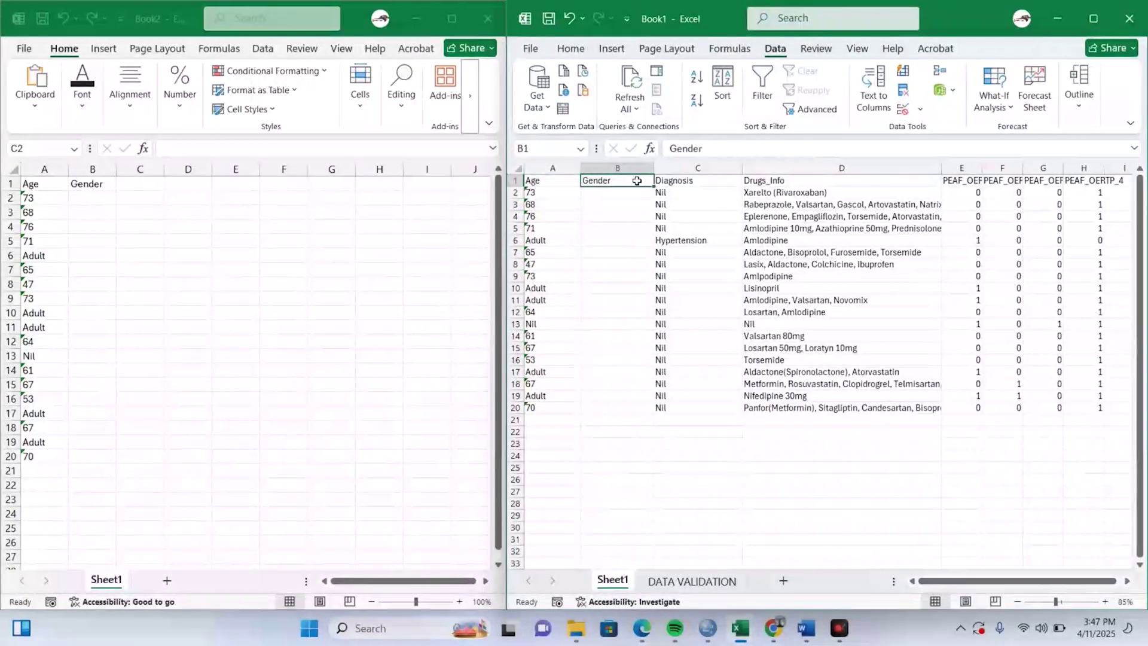
left_click(553, 187)
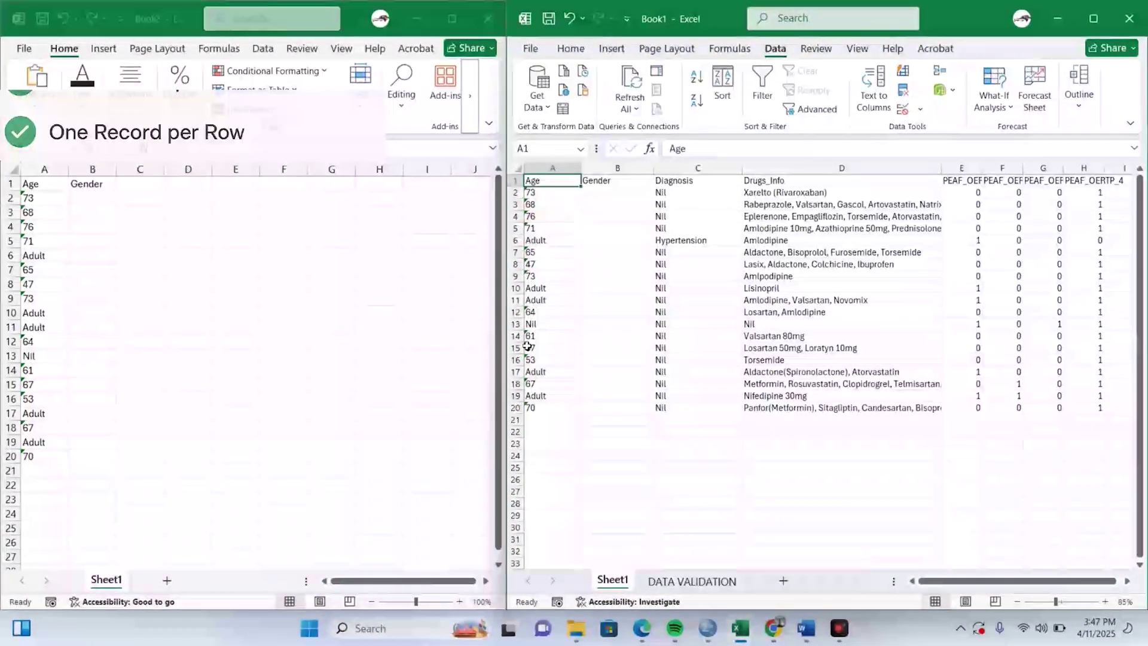
- Try to put two ages, 73 68, into the single Age cell A2, and erase the entry
left_click(543, 195)
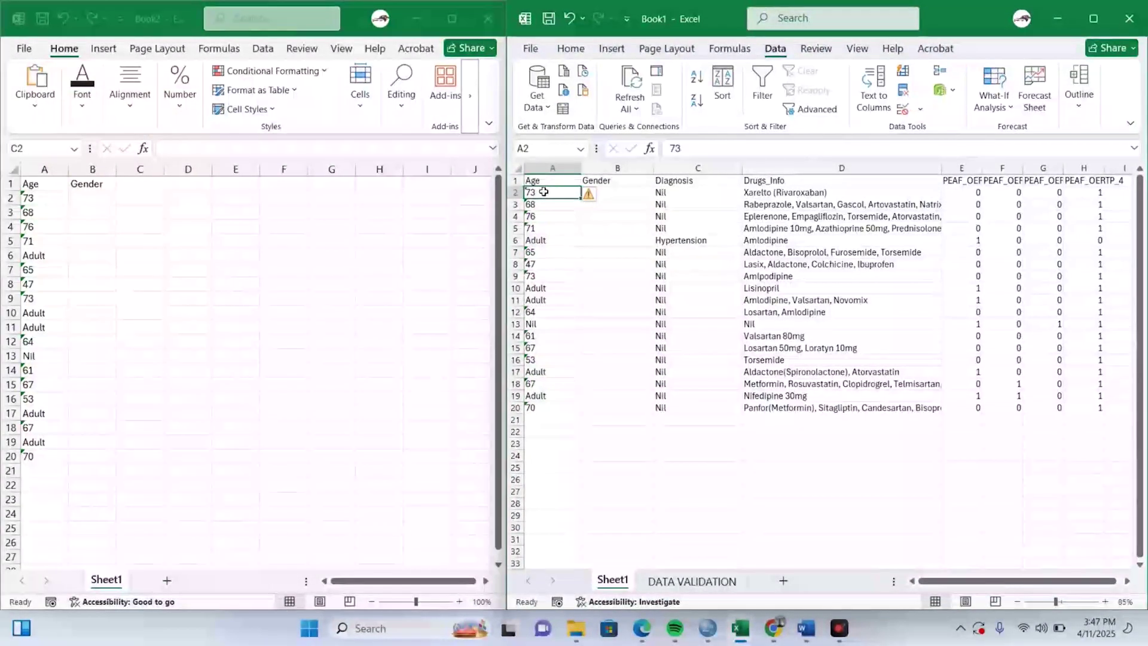
key("BackSpace")
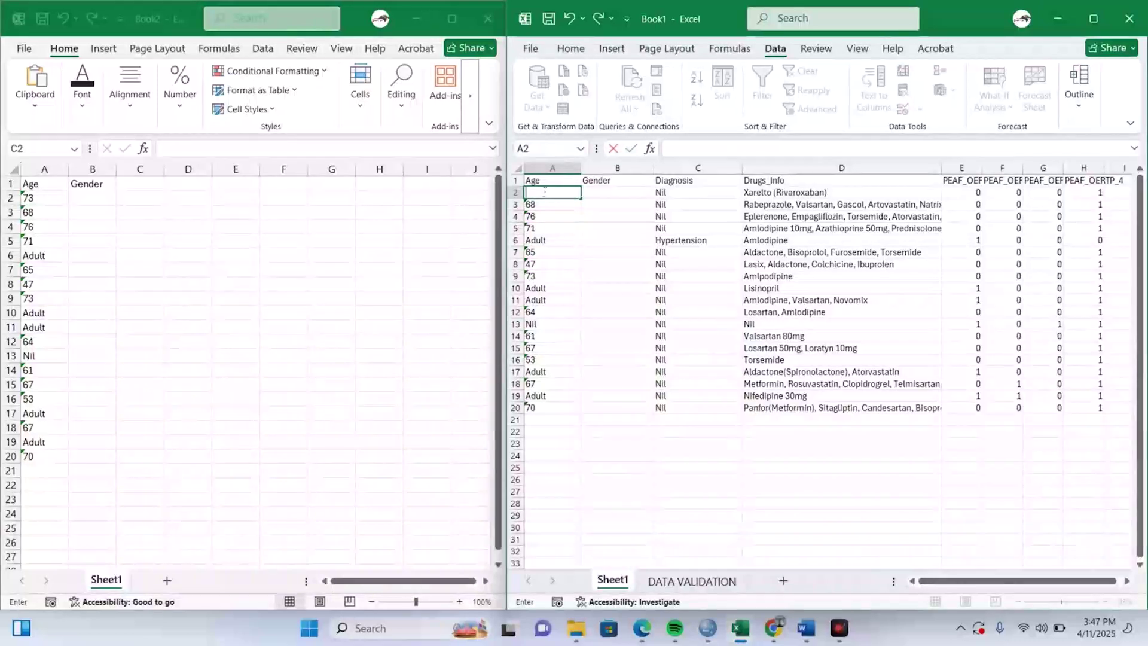
type("73 68")
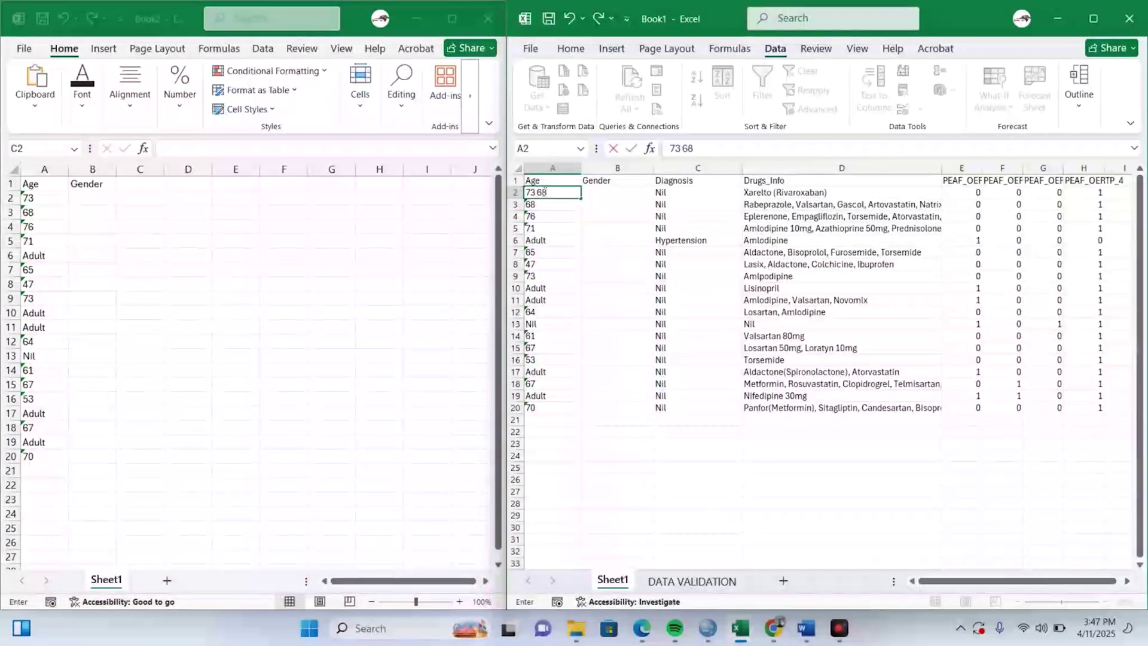
key("BackSpace")
key("BackSpace")
key("BackSpace")
key("BackSpace")
key("BackSpace")
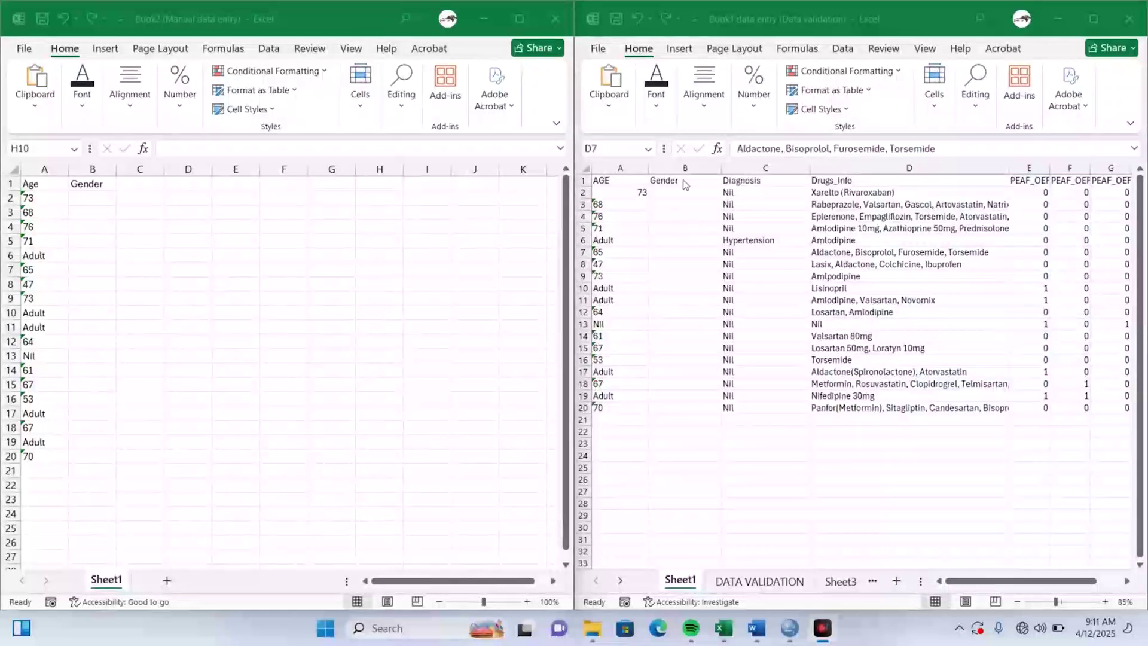
- Open the Questionnaire (Sample) document in Word and compare its omission error items with the PEAF_OER_1 column in the Book1 data sheet
left_click(1028, 180)
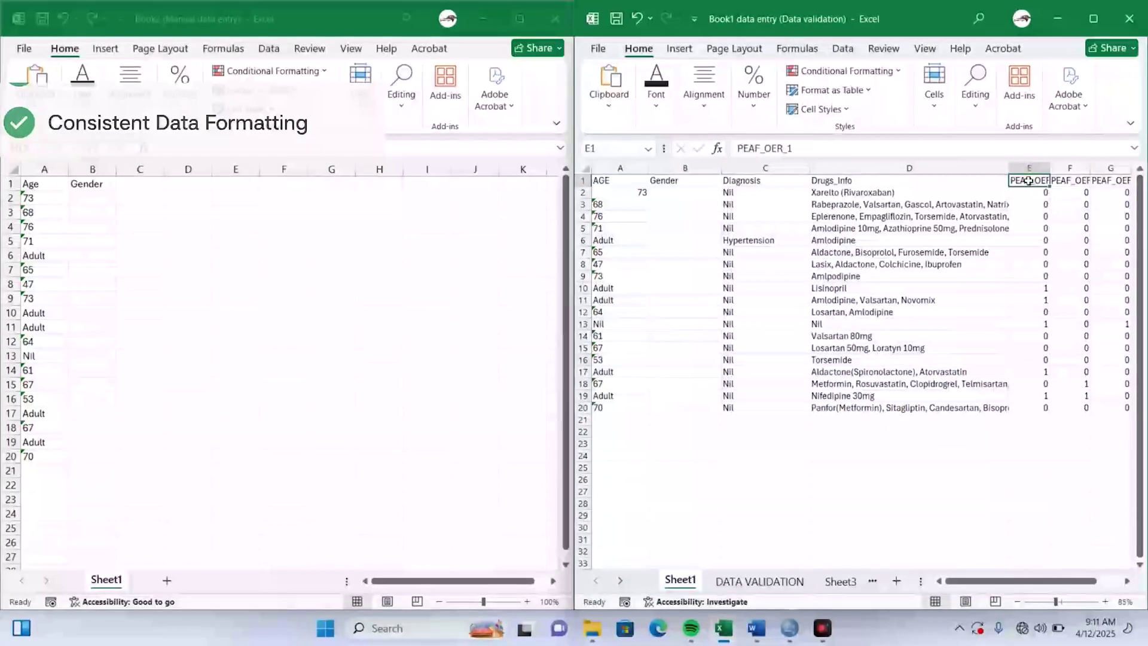
left_click(754, 628)
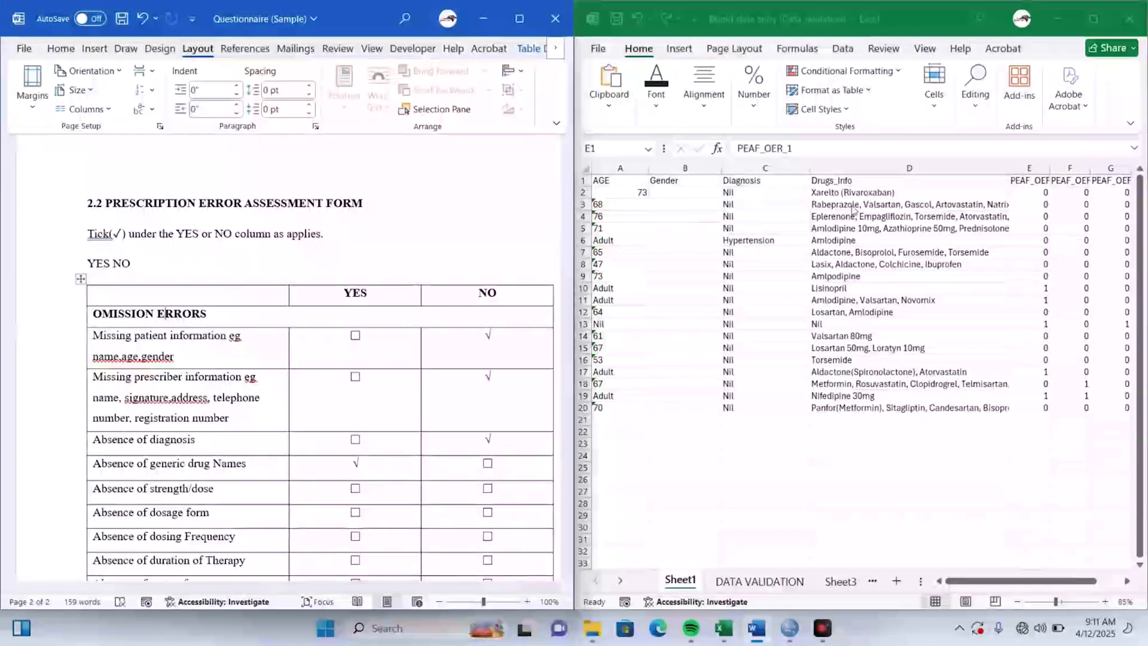
left_click(1019, 180)
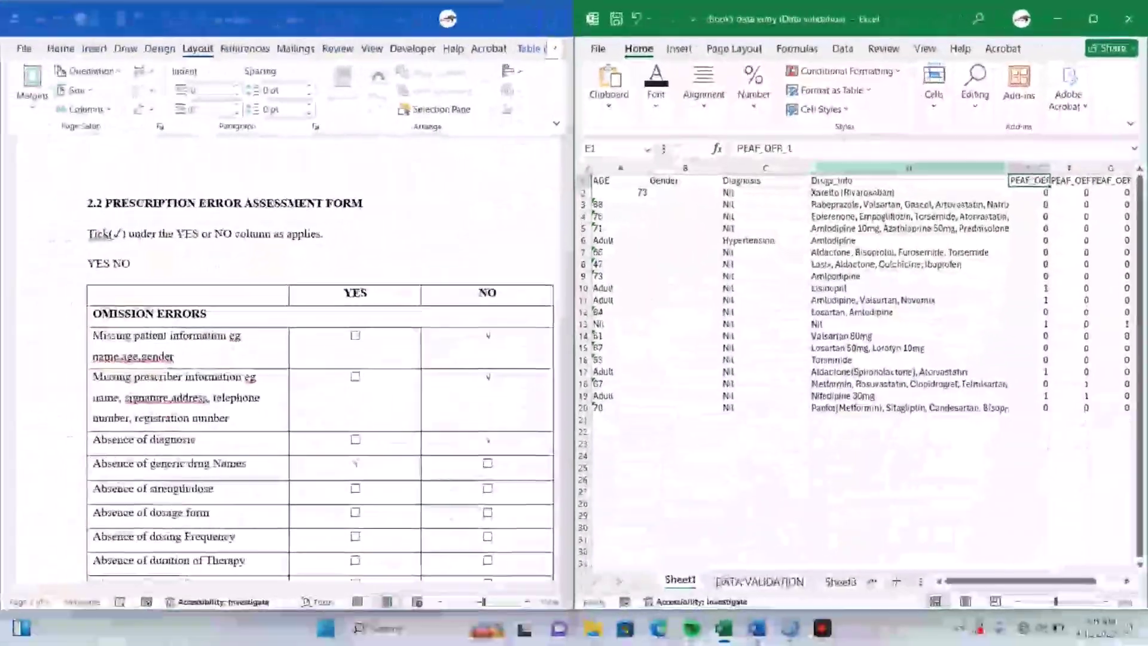
left_click(482, 257)
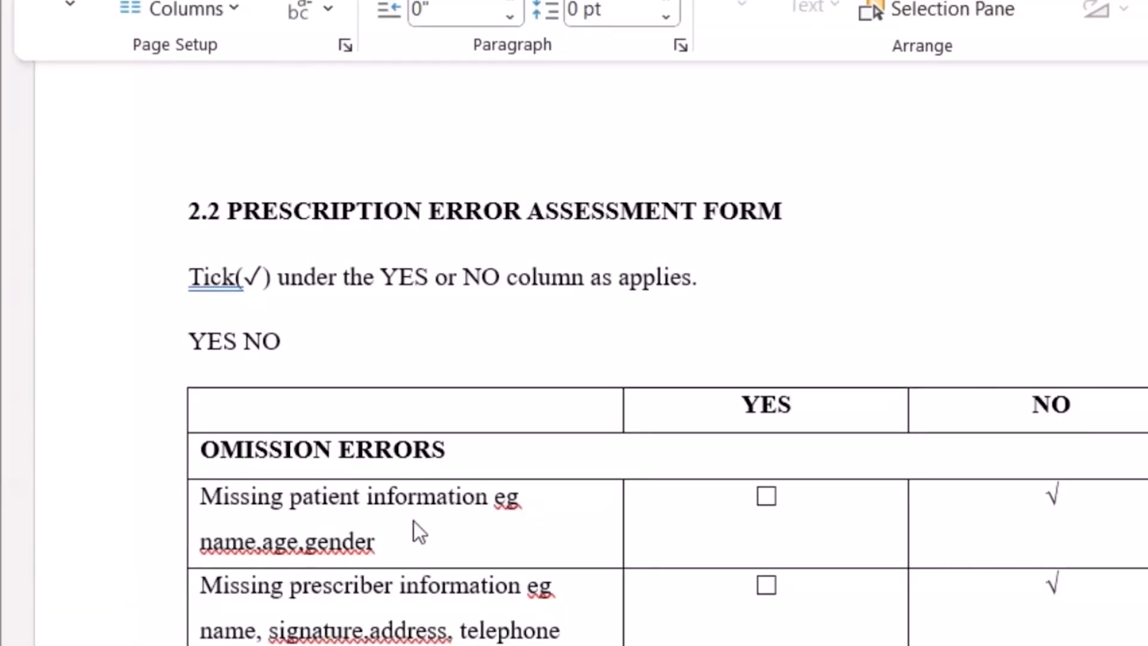
left_click(358, 527)
left_click(344, 631)
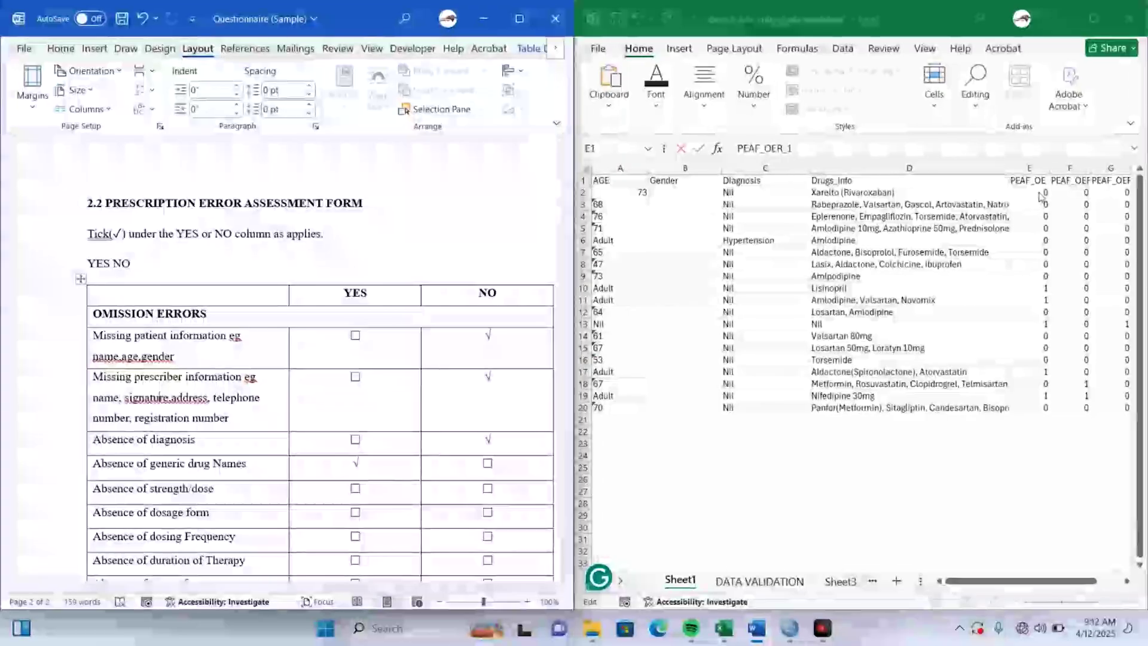
left_click(1039, 193)
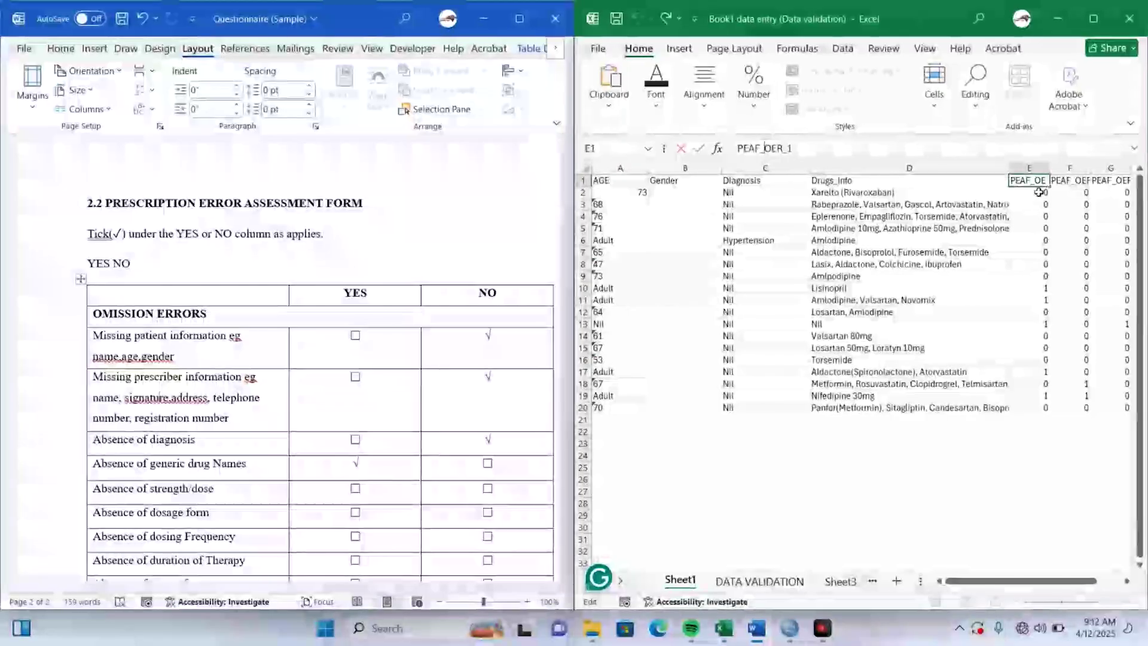
left_click(1039, 192)
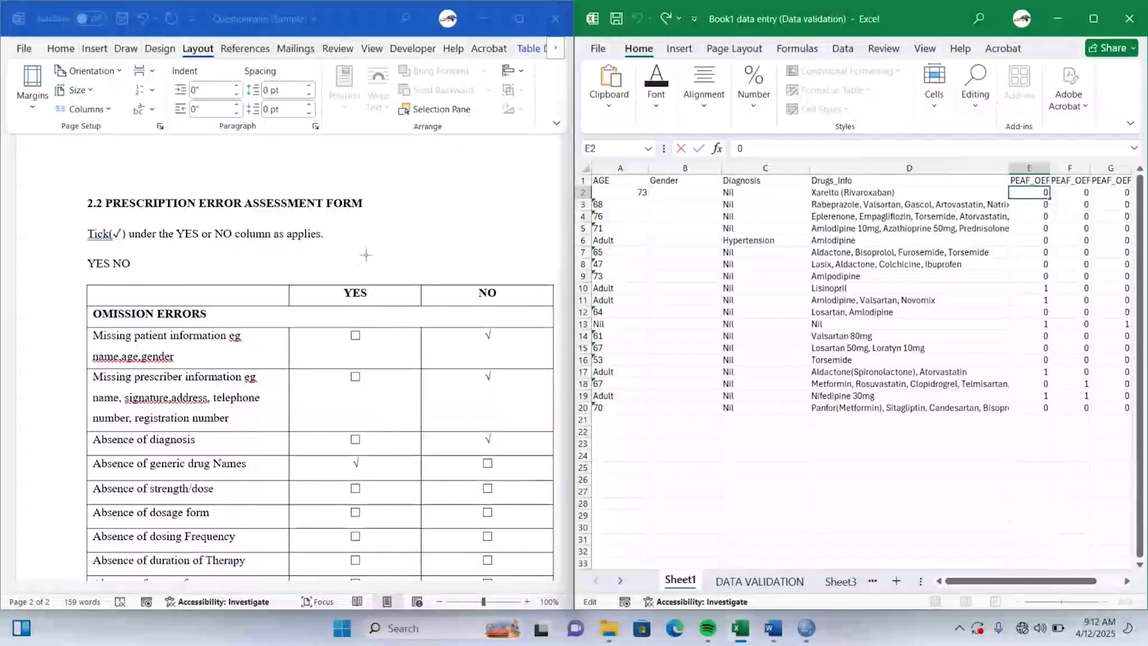
- Annotate the questionnaire on screen with a red 1 above the YES column and a red 0 above the NO column
key("alt")
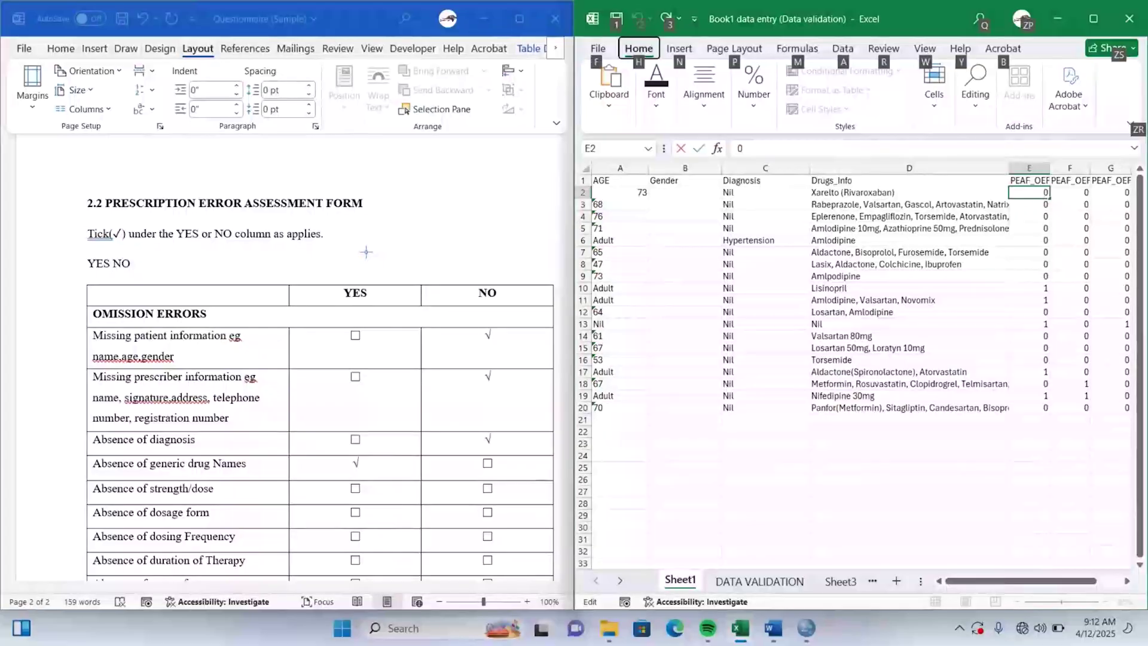
key("p")
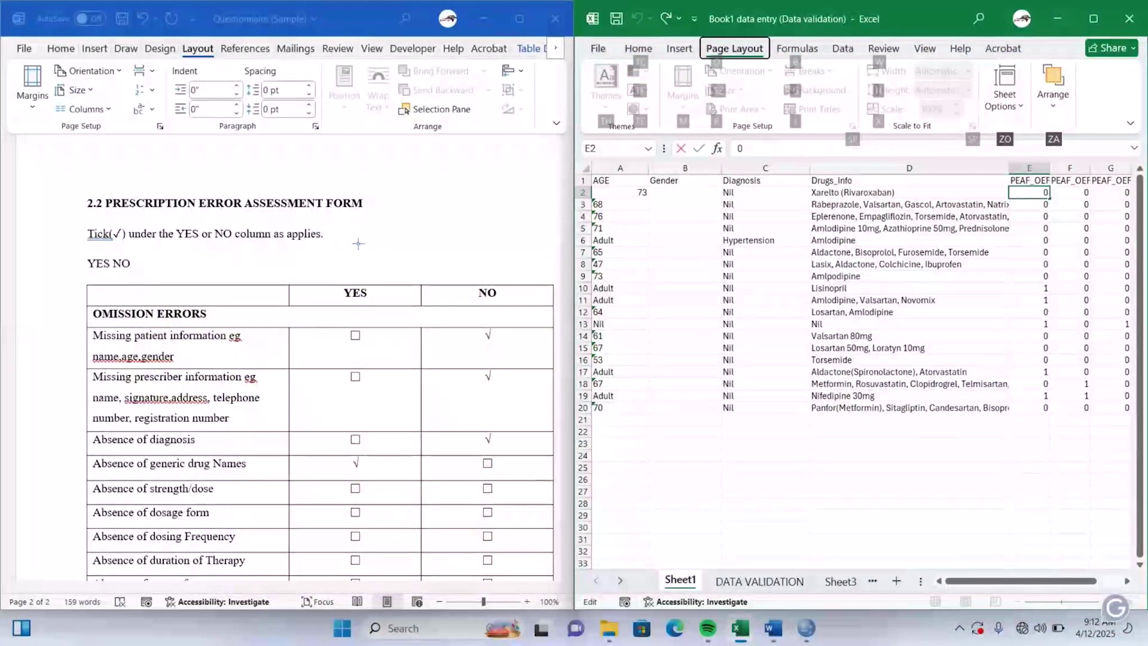
mouse_move(346, 243)
left_mouse_down()
mouse_move(354, 221)
mouse_move(366, 275)
mouse_move(335, 272)
mouse_move(388, 265)
left_mouse_up()
mouse_move(475, 228)
left_mouse_down()
mouse_move(471, 266)
mouse_move(507, 242)
mouse_move(469, 227)
left_mouse_up()
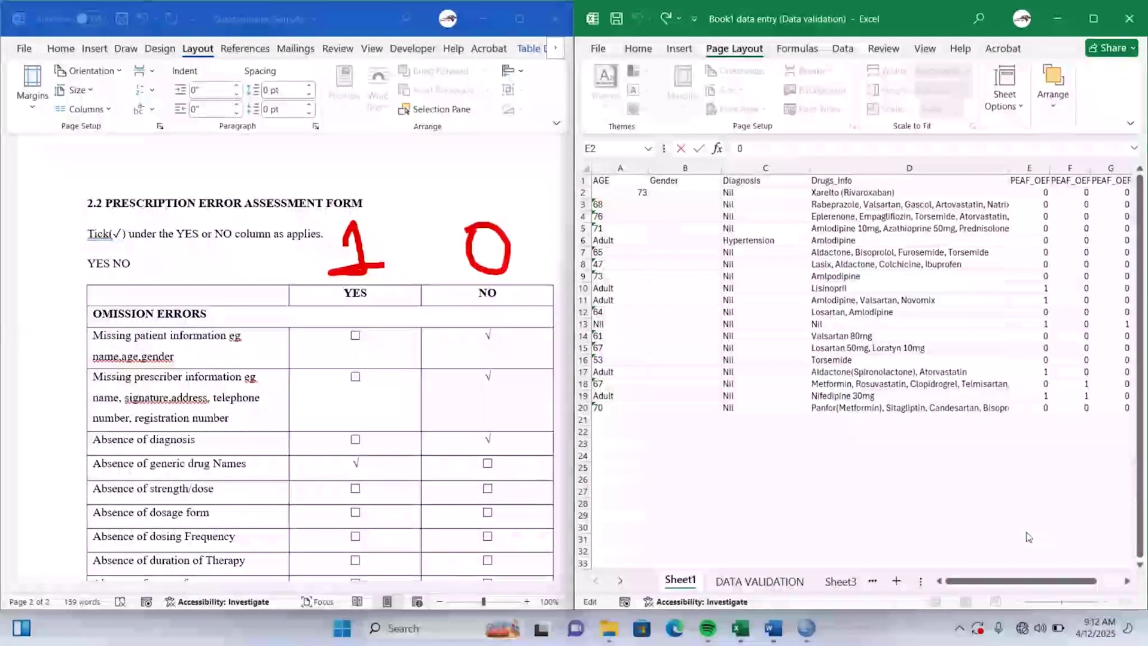
- Examine the 1 and 0 codes in the PEAF_OER columns against the YES and NO ticks of the questionnaire
scroll(1028, 536, "right", 1)
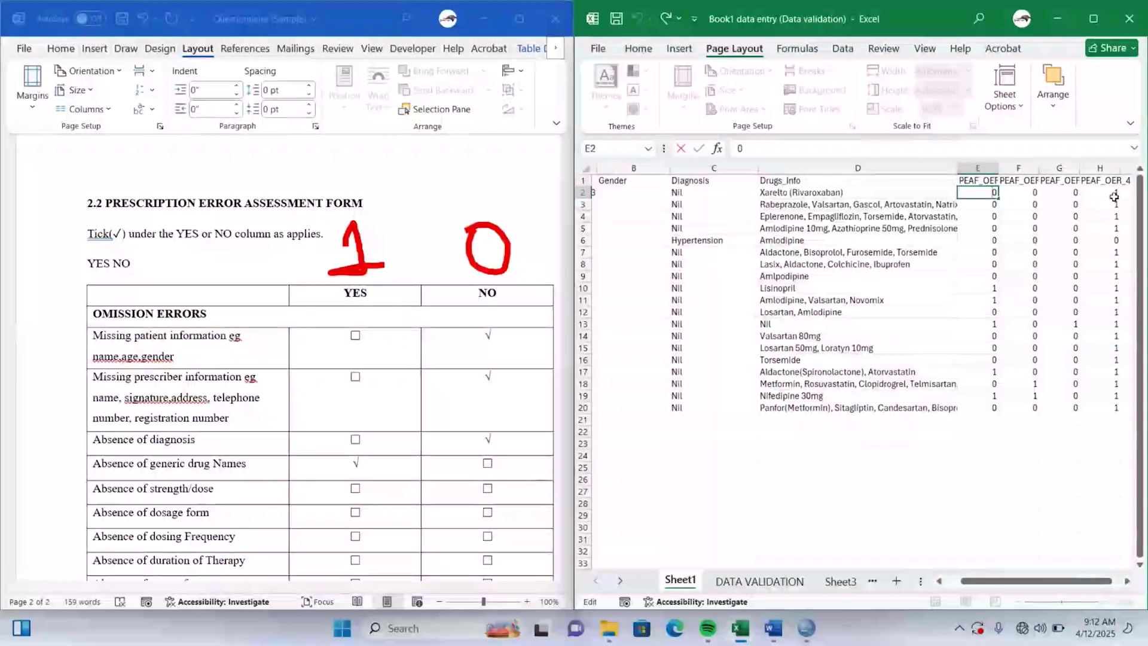
left_click(1111, 192)
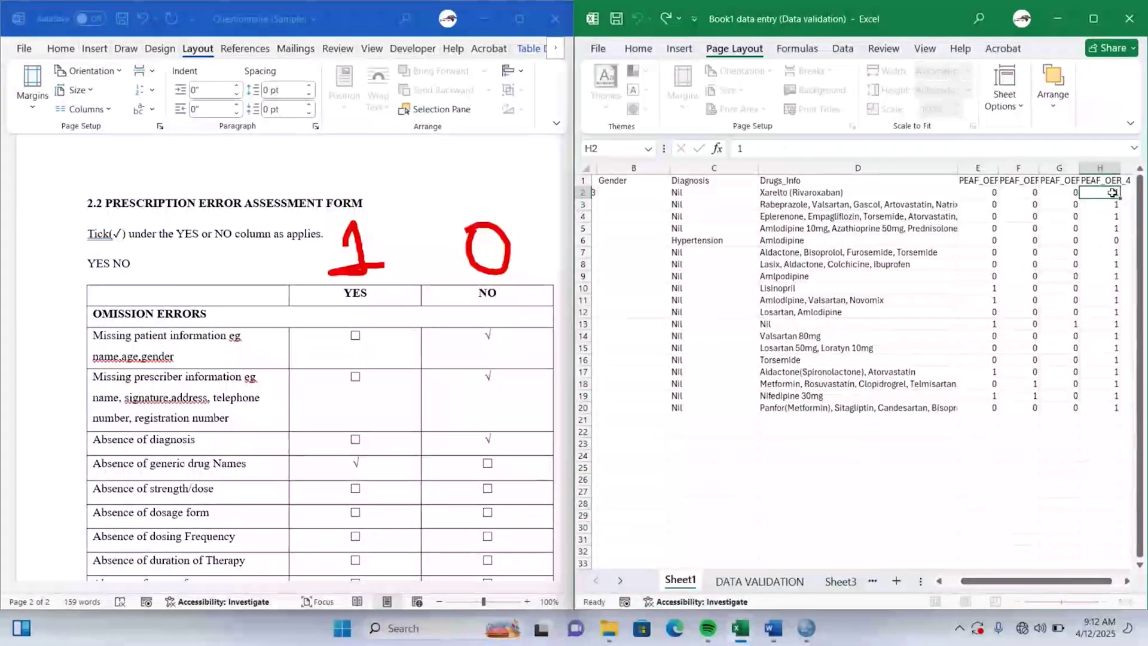
left_click(987, 192)
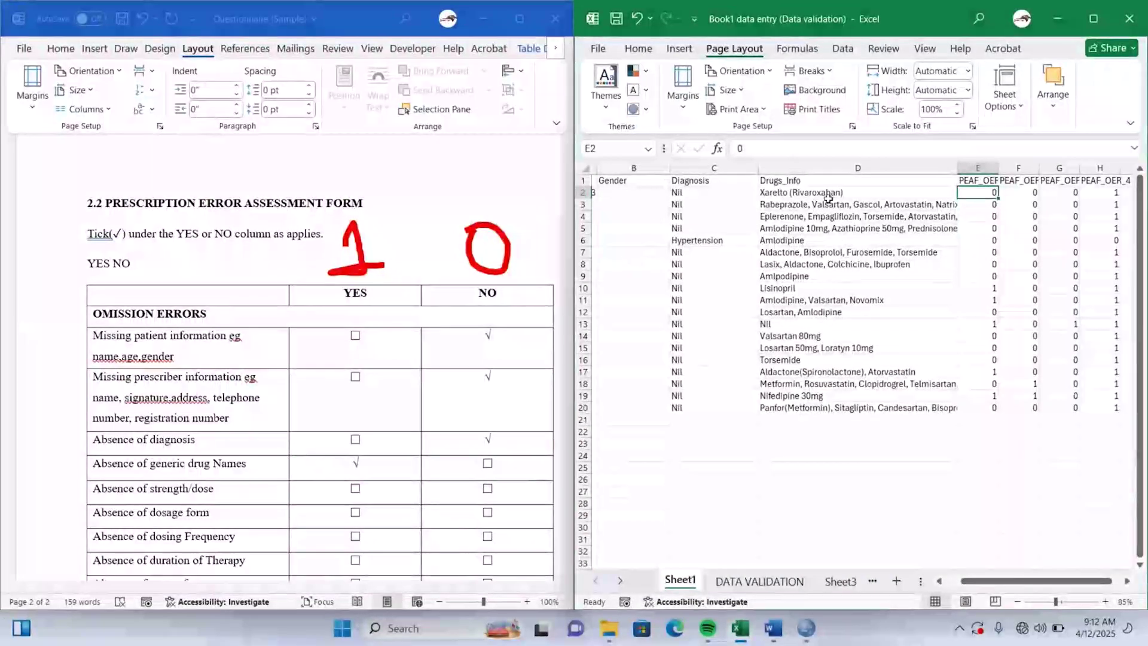
left_click(982, 203)
left_click(1036, 192)
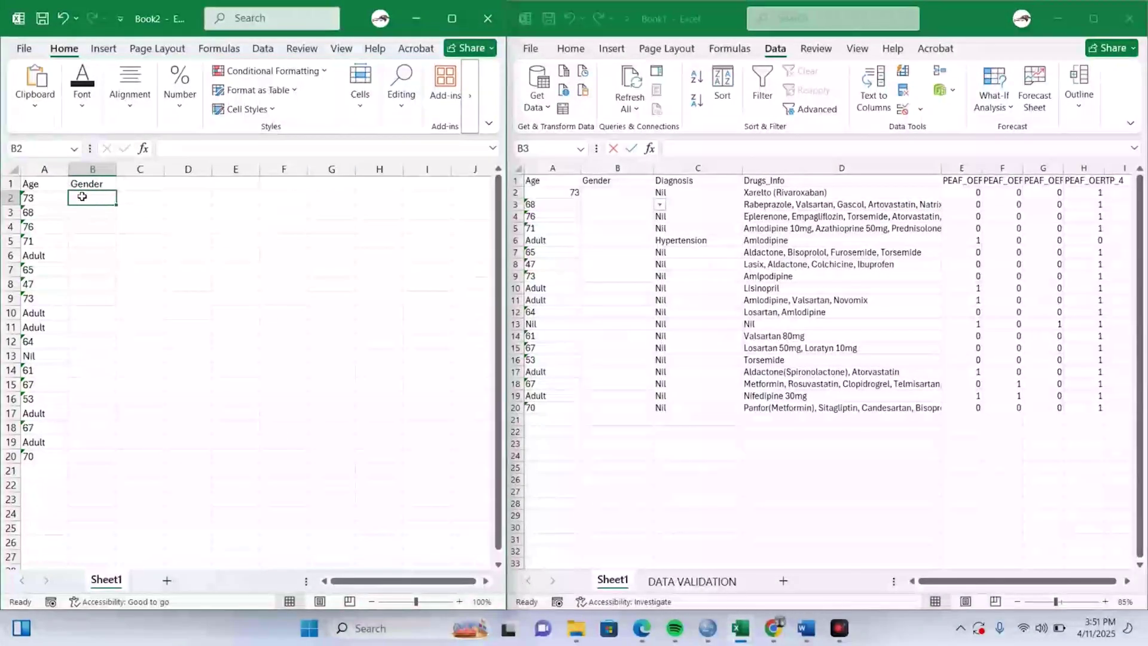
- Enter Male in B2 and Female in B3 of the Gender column in Book2
type("M")
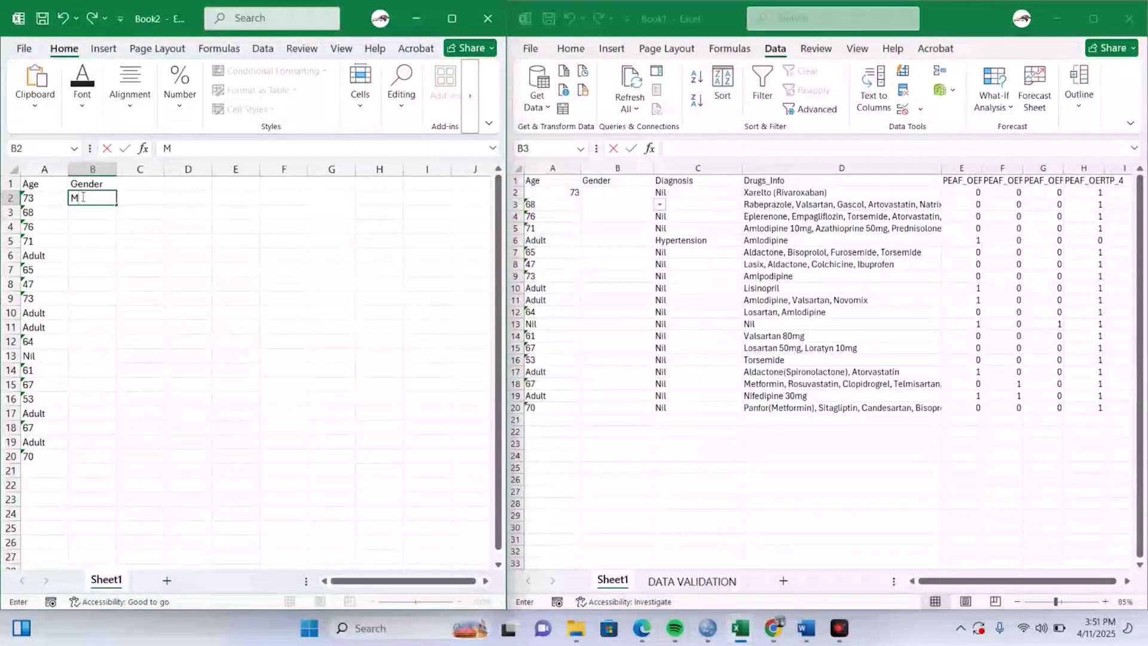
type("ale")
left_click(93, 220)
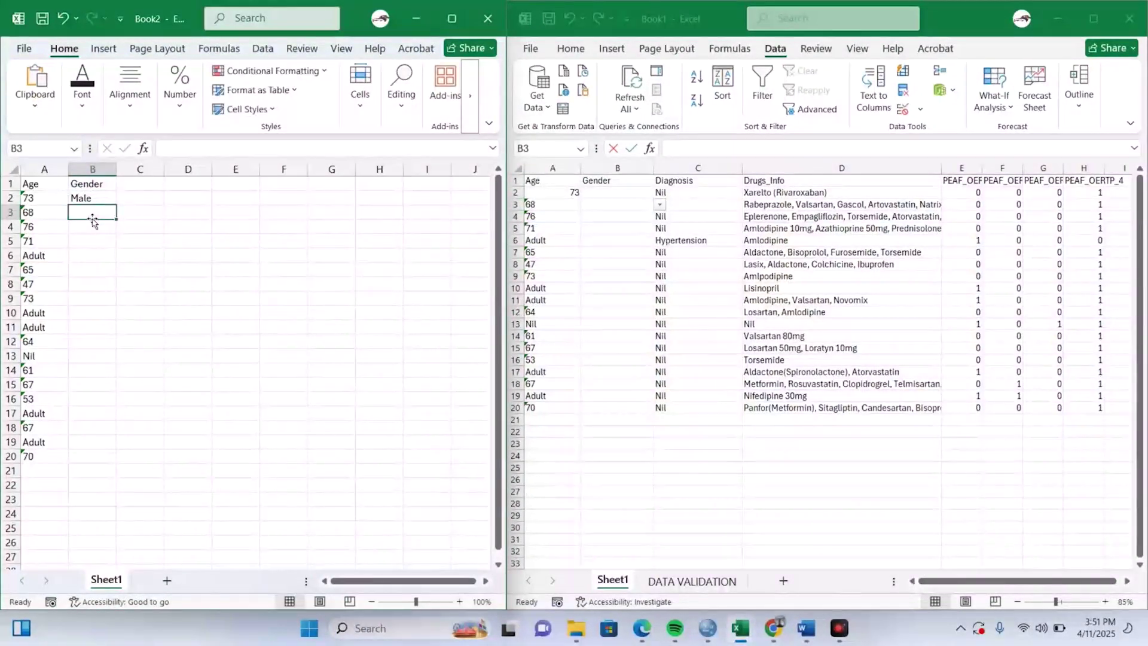
type("Female")
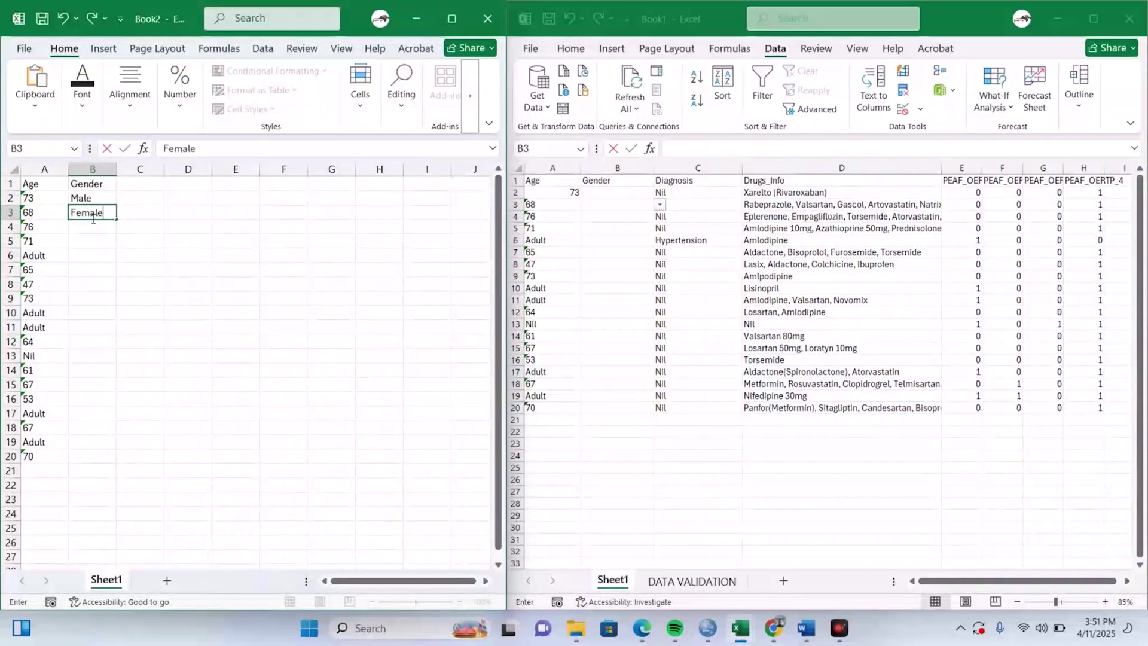
- Enter Male in B4 of the Gender column in Book2
left_click(89, 225)
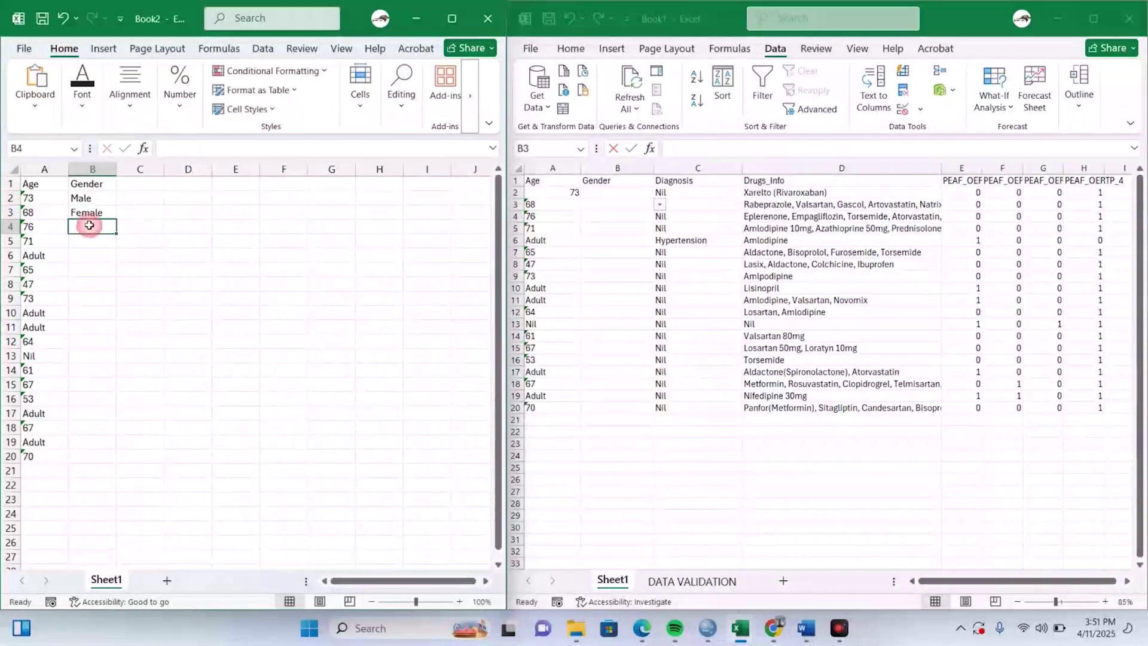
type("Male")
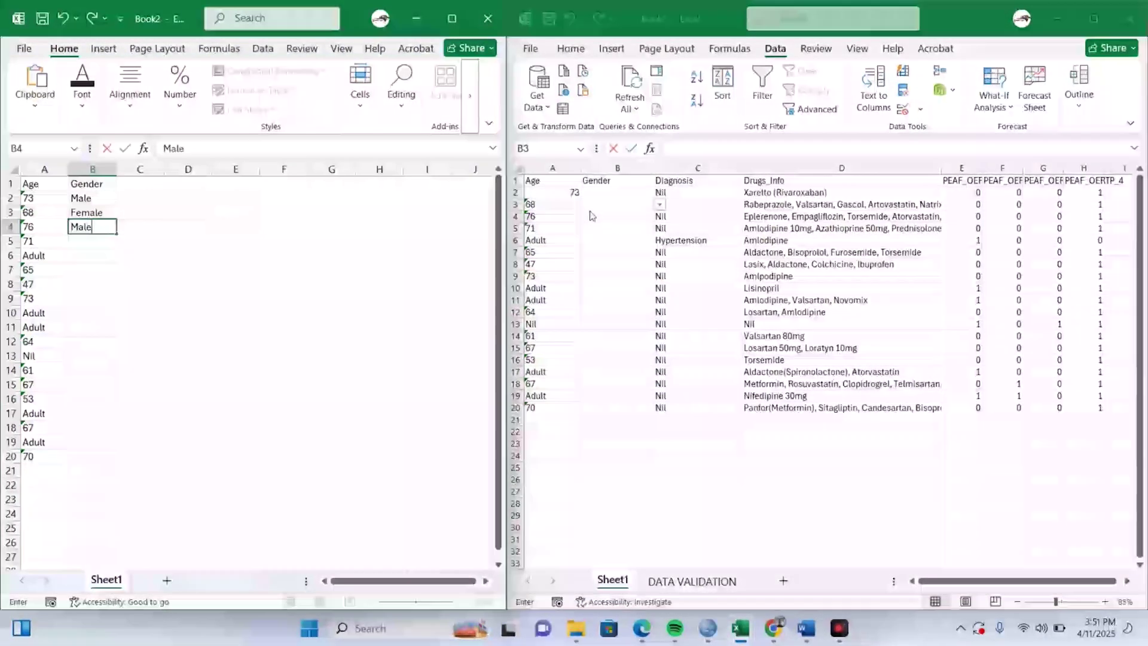
left_click(605, 188)
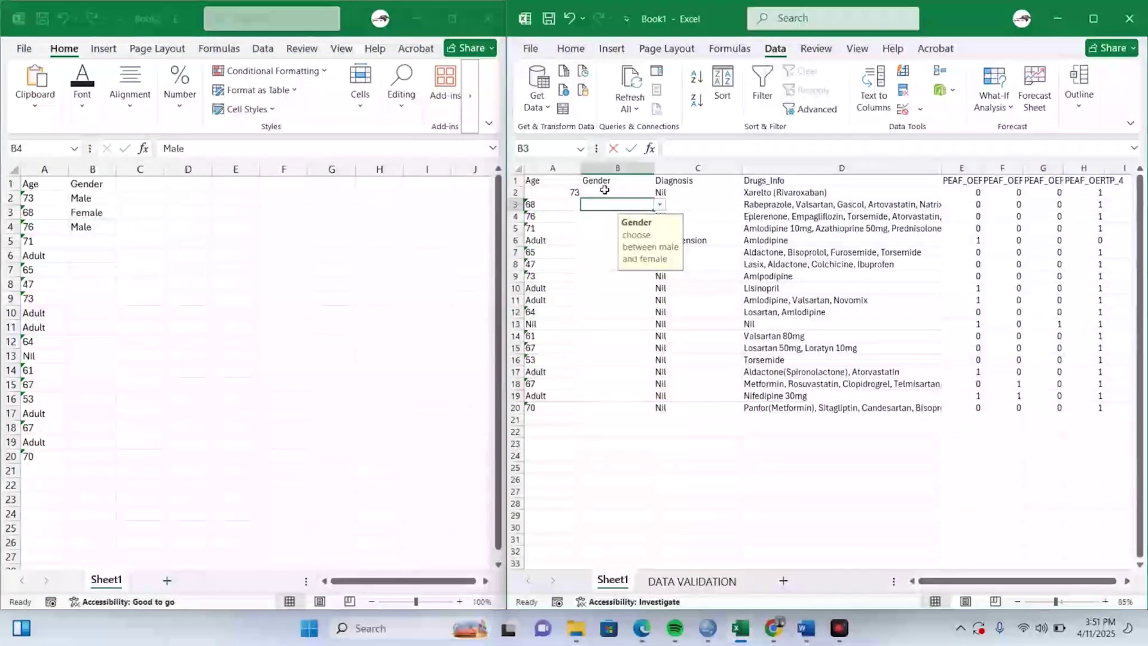
- Examine the Gender list entries in A2:A3 of Book1's DATA VALIDATION sheet and return to Sheet1
left_click(604, 190)
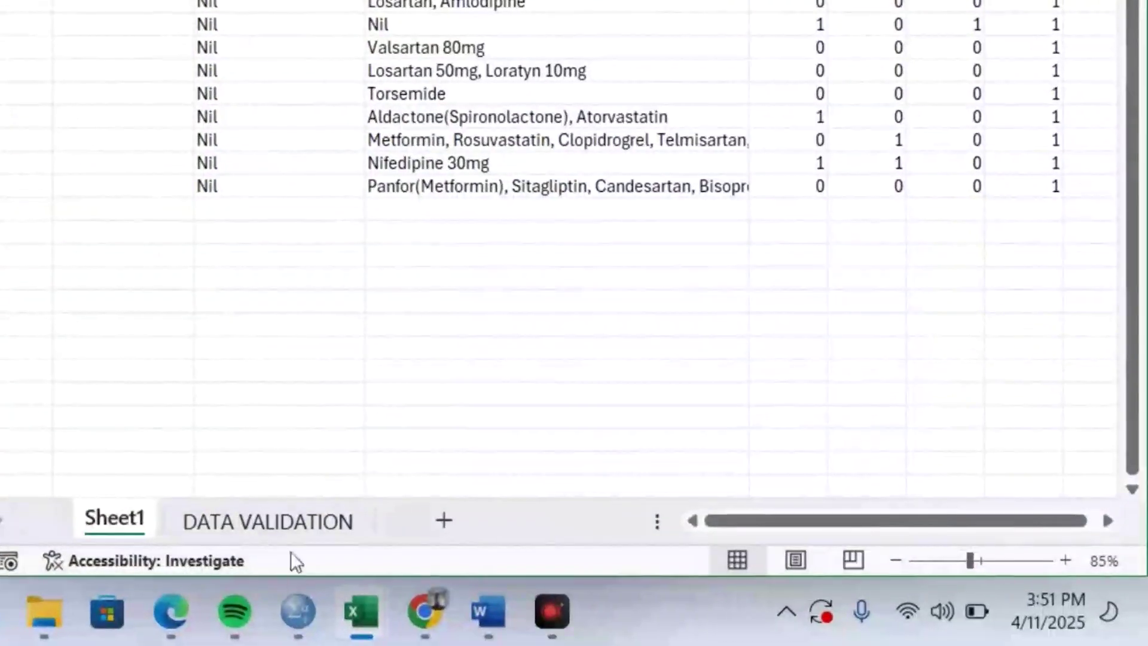
left_click(318, 526)
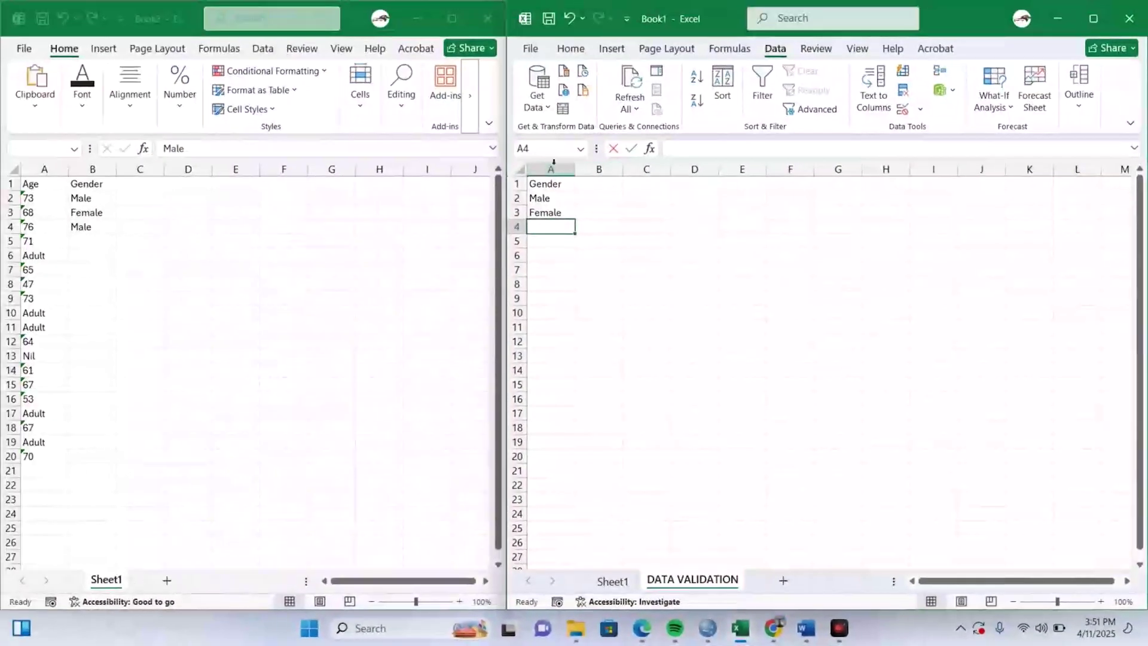
mouse_move(546, 188)
left_mouse_down()
mouse_move(545, 222)
mouse_move(542, 196)
left_mouse_up()
left_click(543, 256)
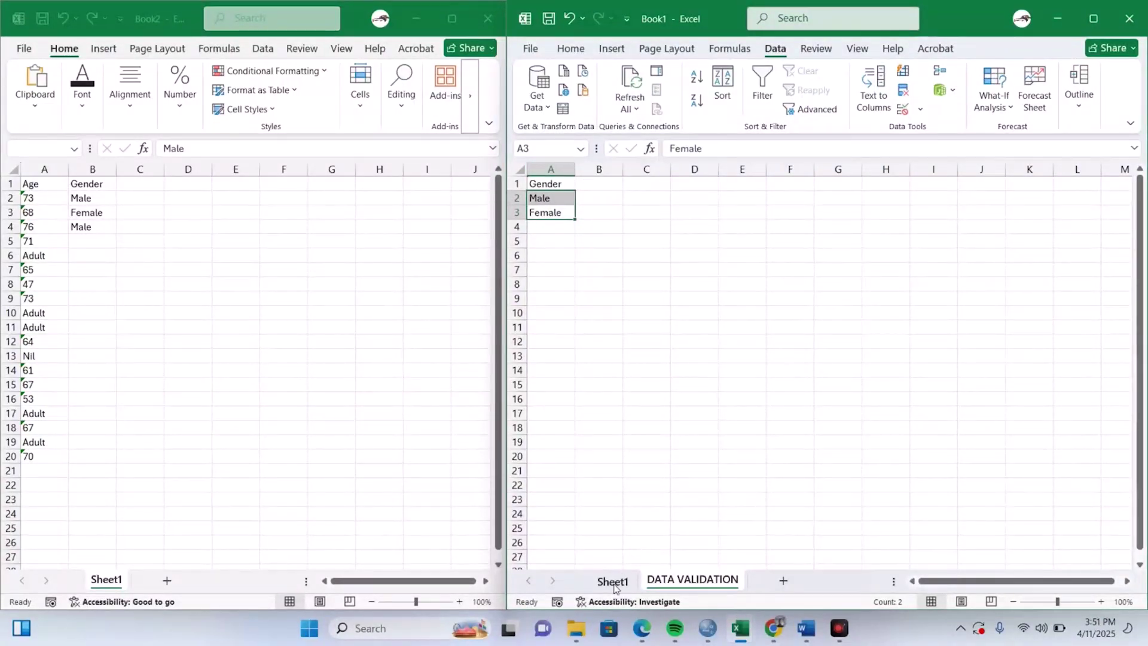
left_click(612, 581)
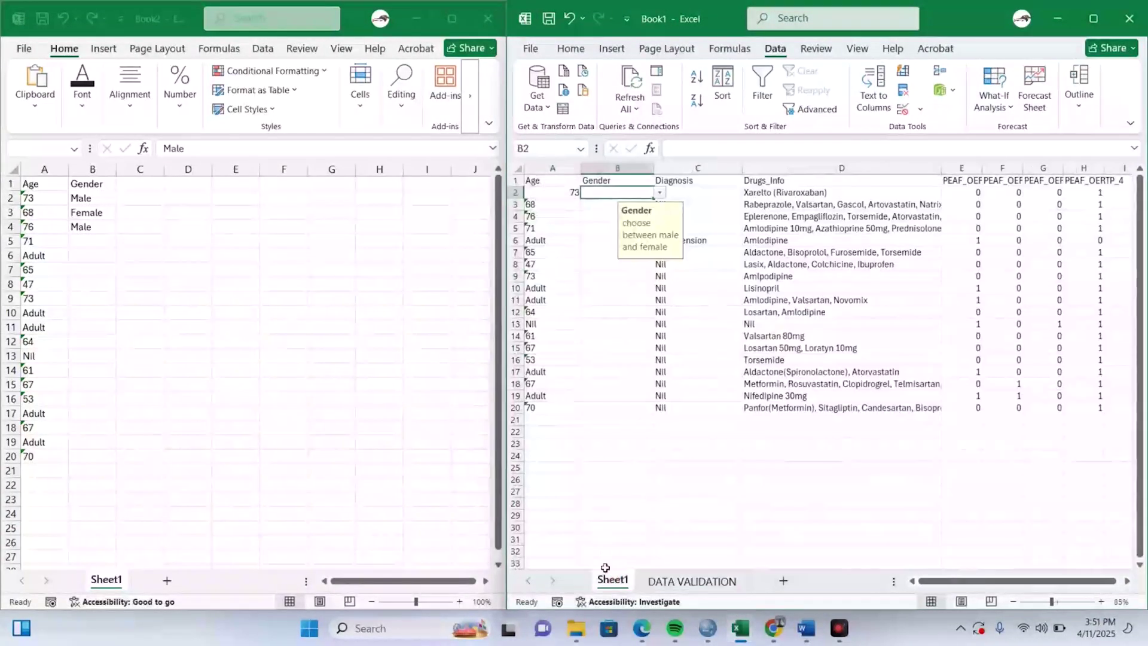
- Enter Male in B2, Female in B3 and Male in B4 of Book1's Gender column, accepting the suggested list entries
left_click(595, 207)
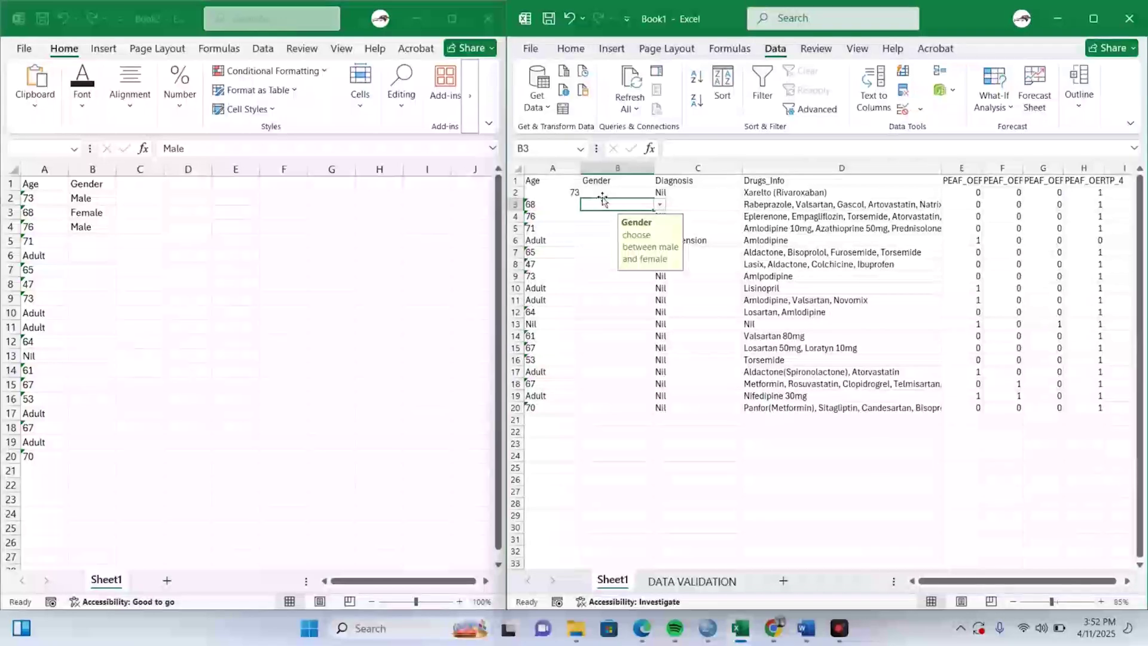
left_click(599, 190)
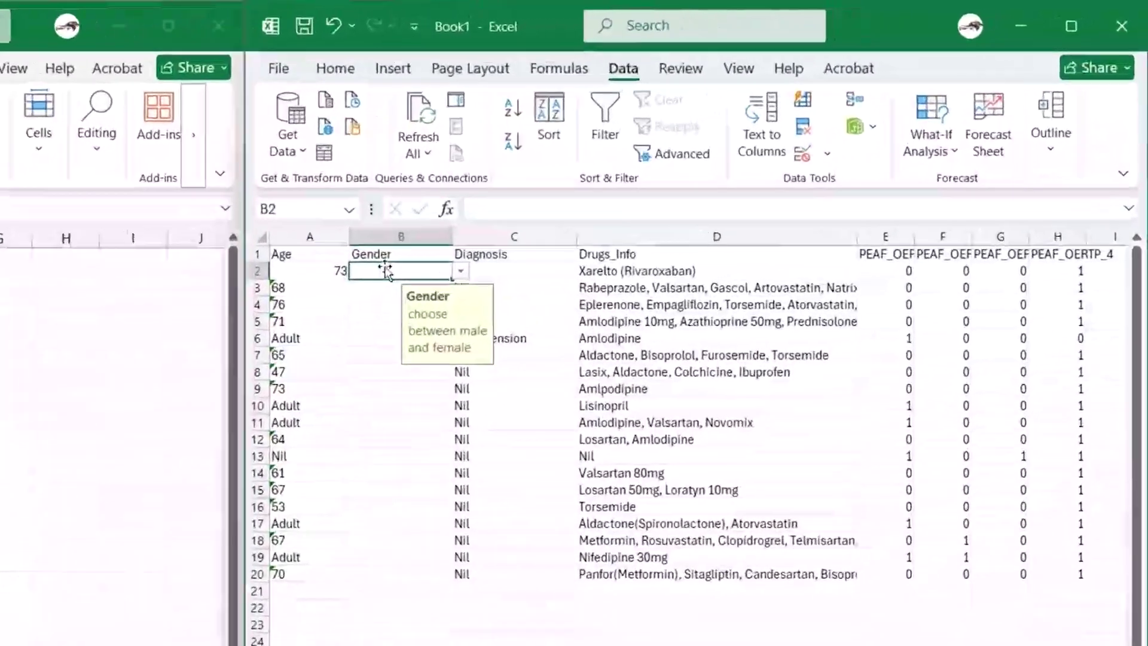
left_click(600, 191)
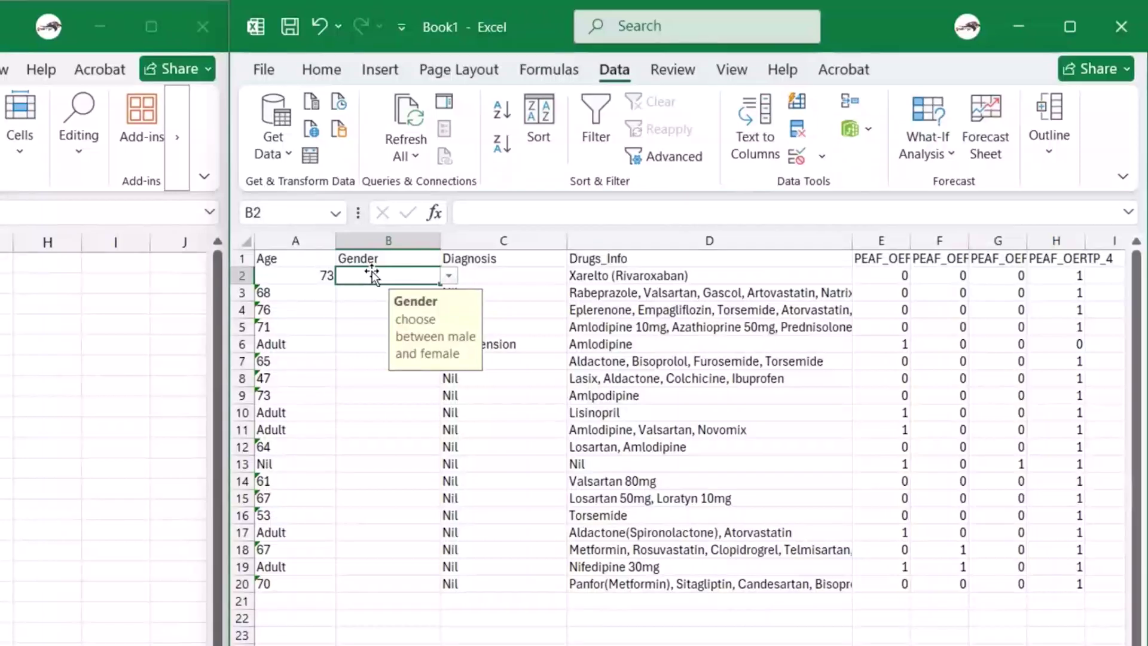
type("mal")
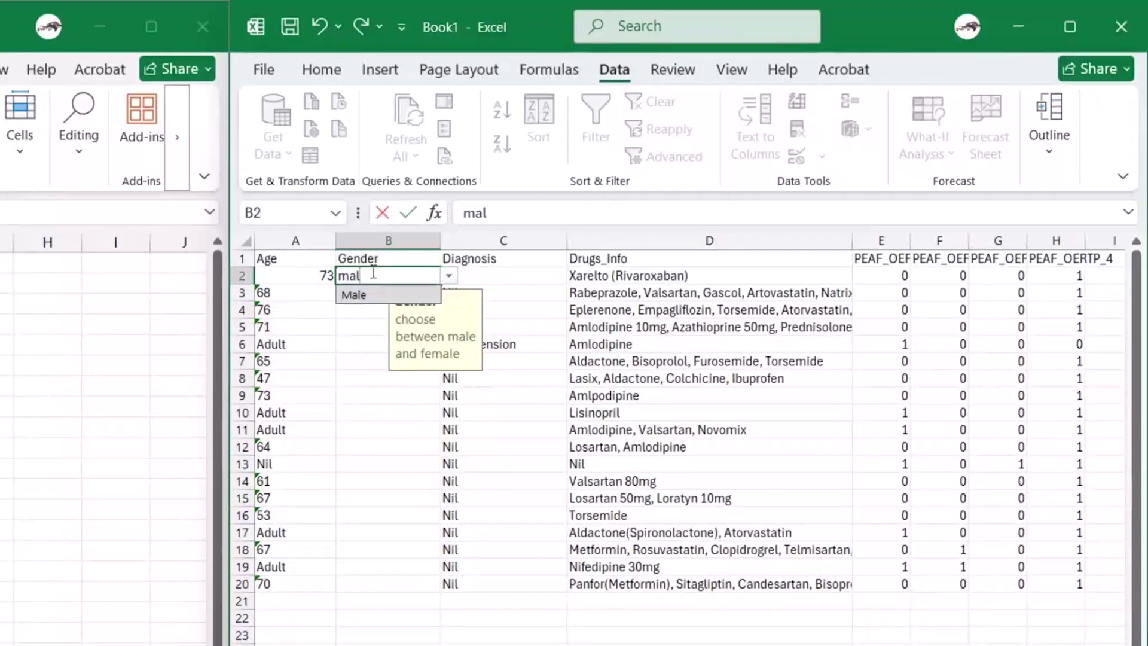
key("Return")
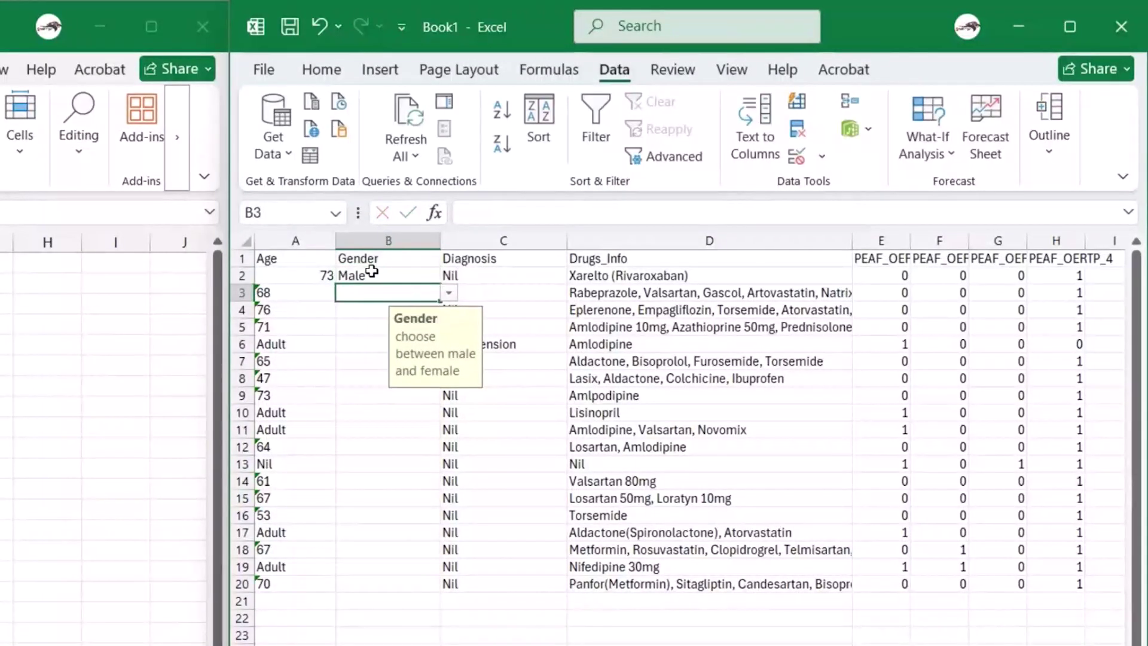
type("F")
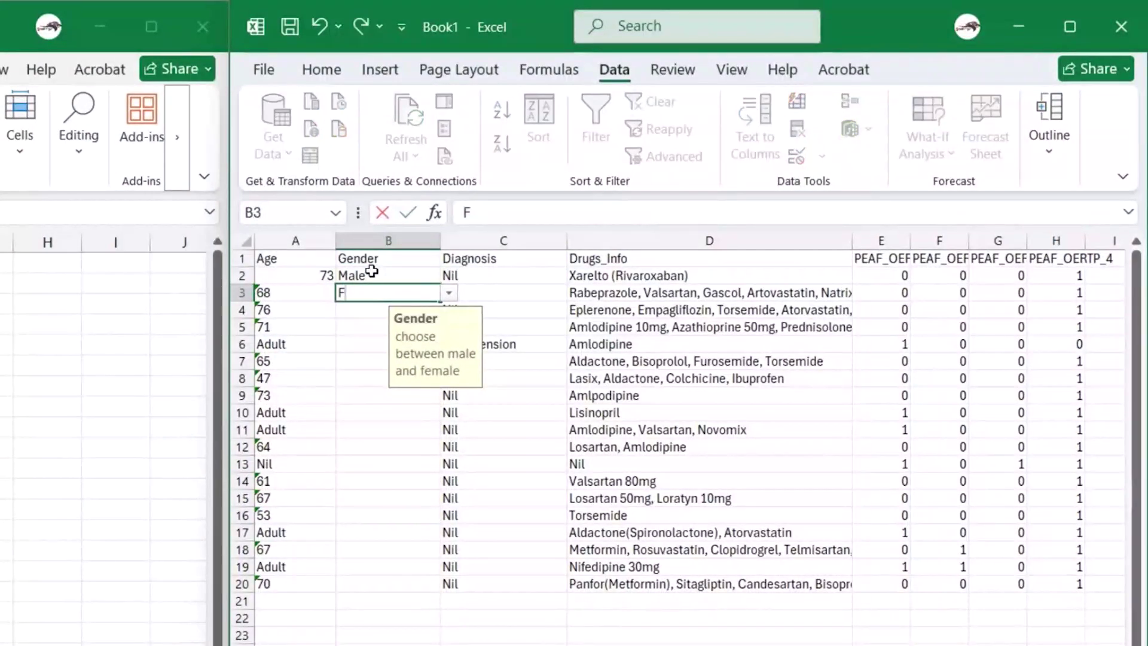
type("e")
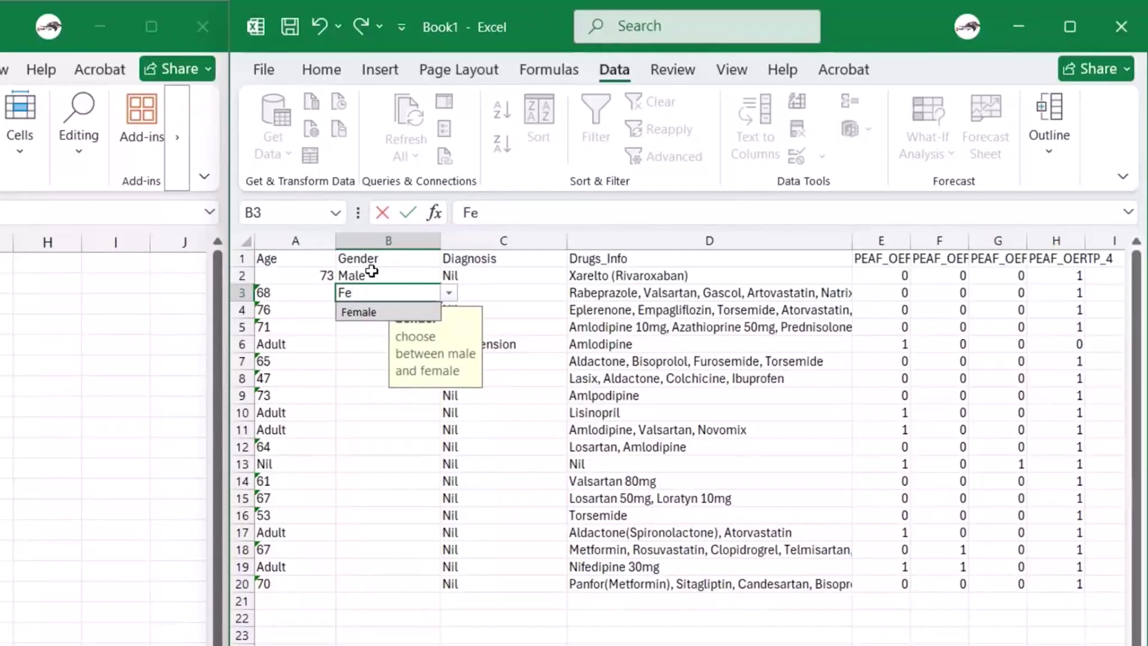
key("Return")
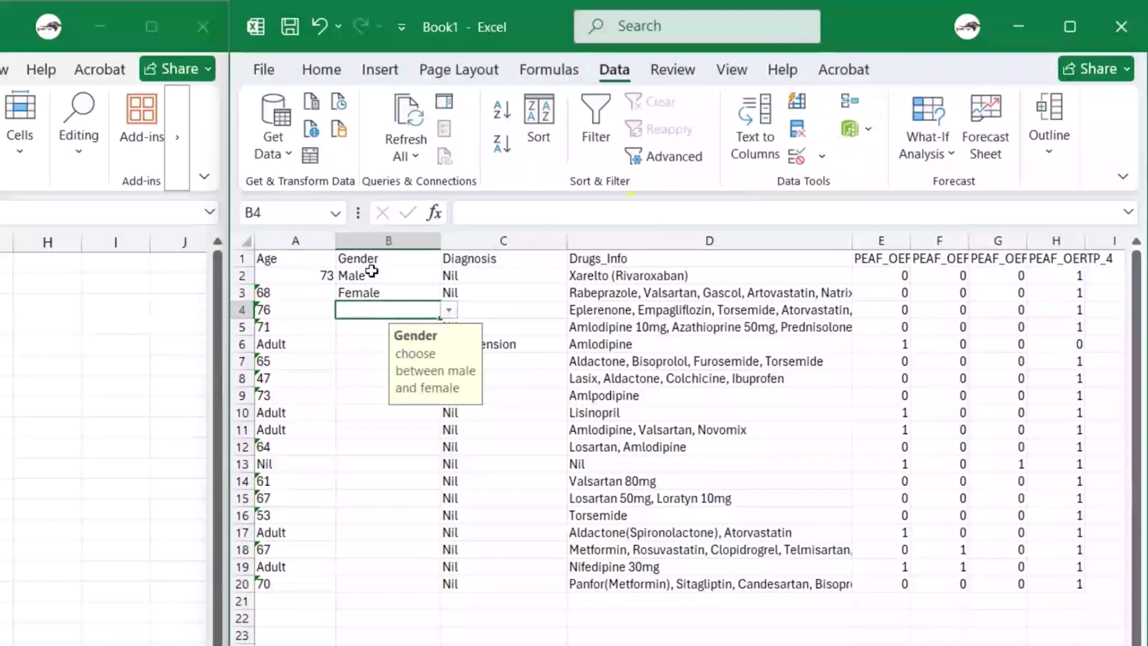
type("Mal")
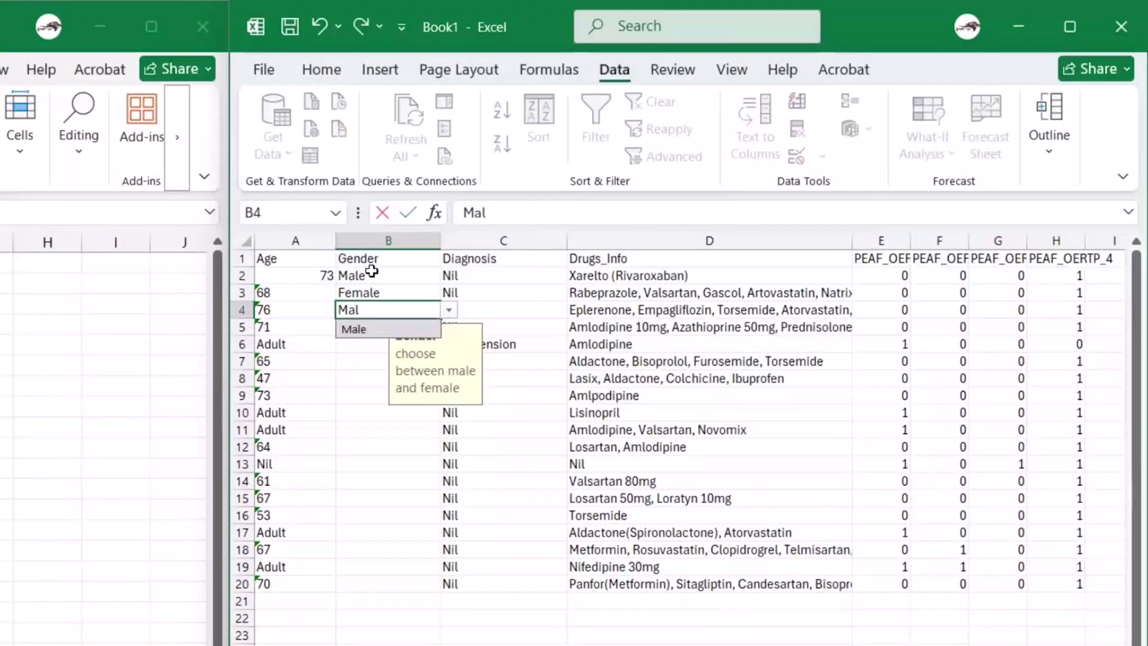
key("Return")
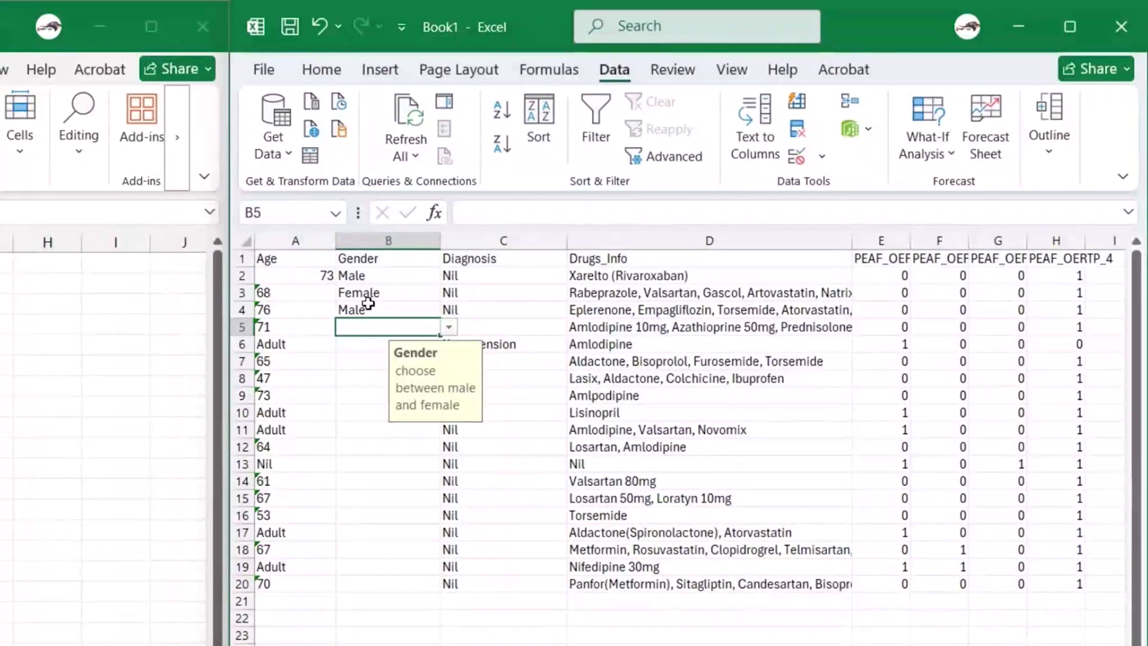
- Enter Female in B5 of Book1's Gender column and fill it down through B9
left_click(397, 304)
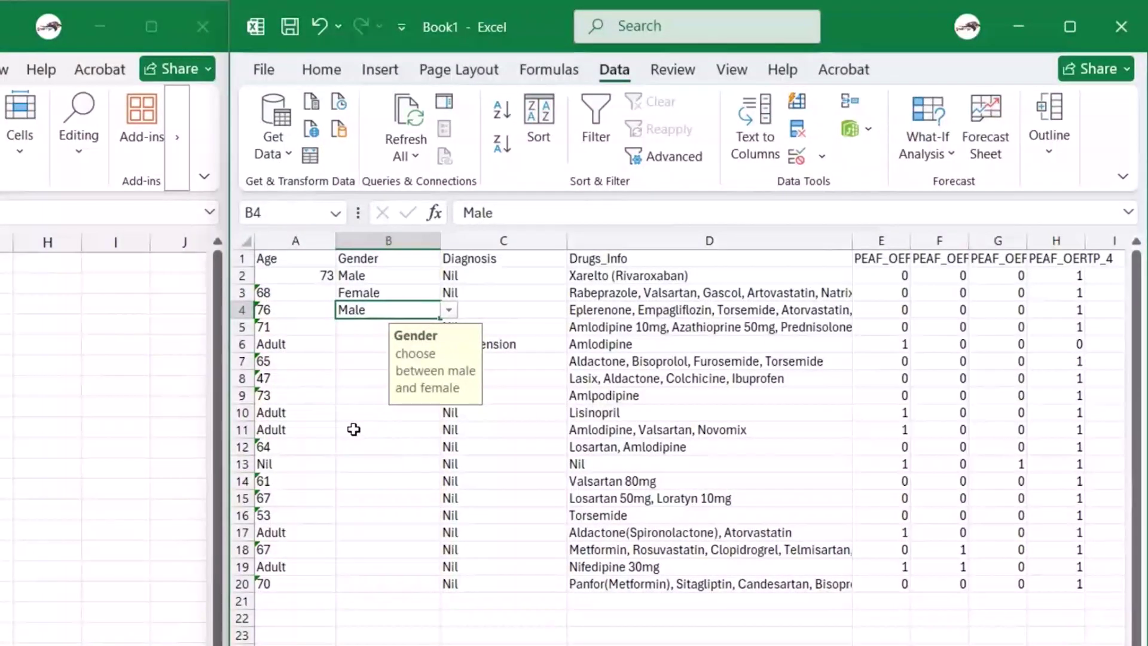
left_click(355, 328)
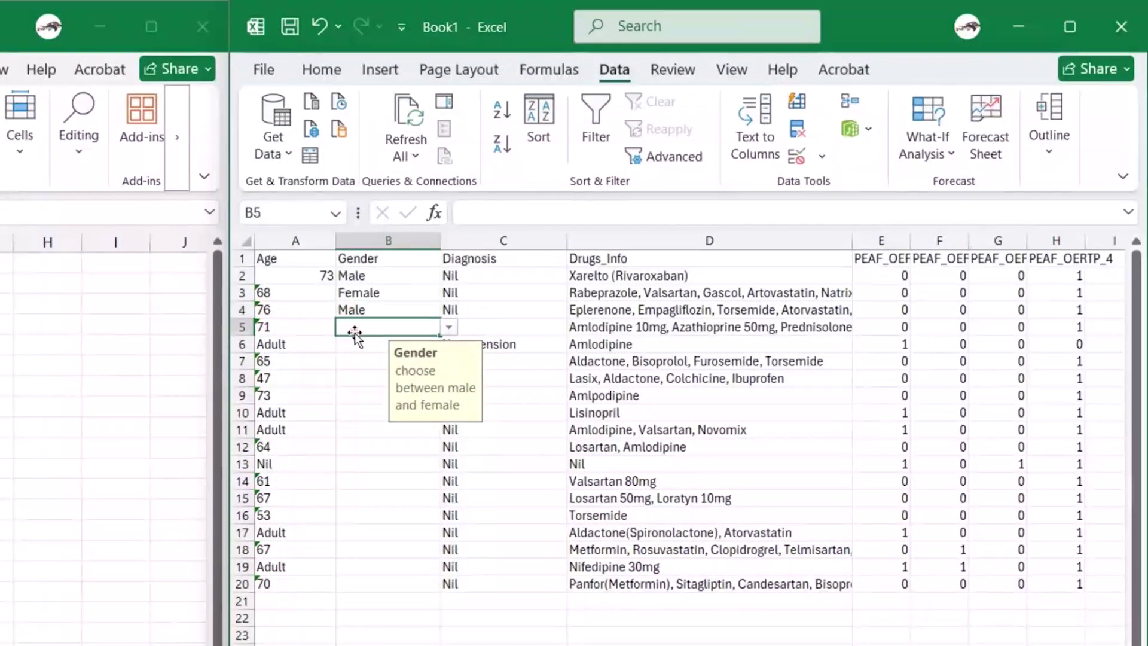
type("Fem")
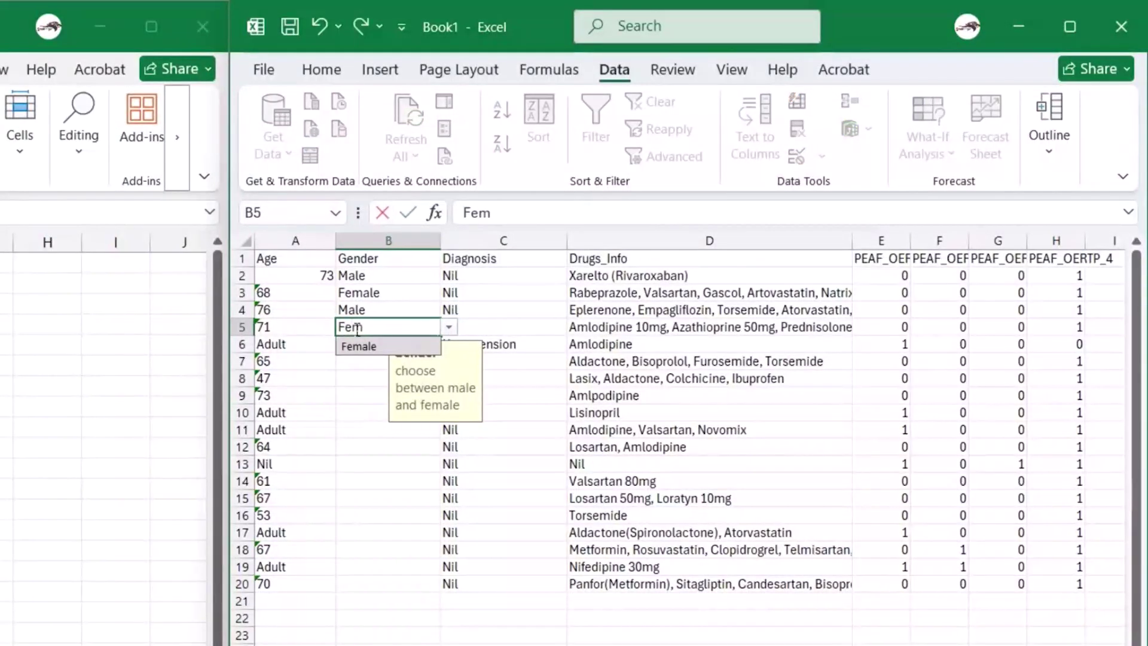
key("Return")
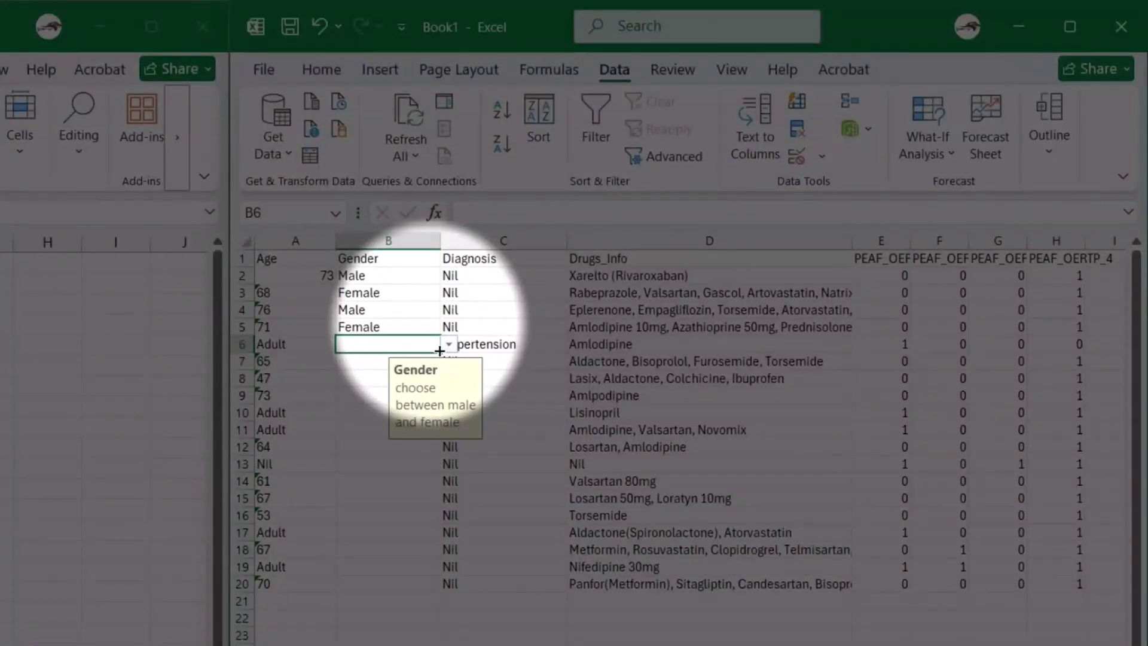
left_click(394, 323)
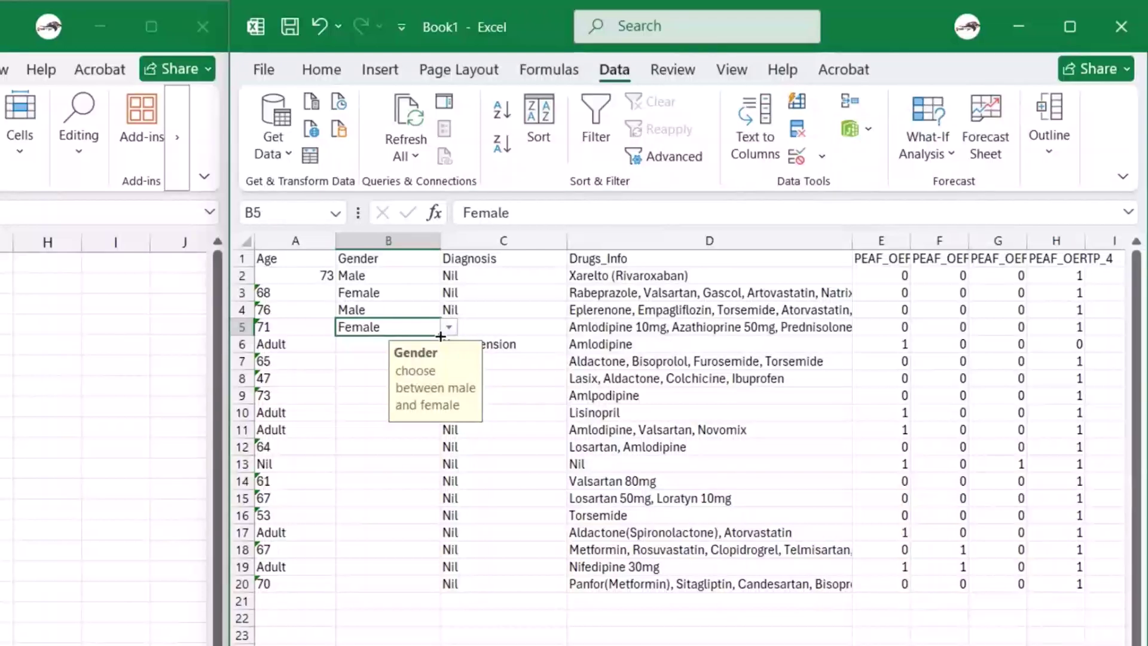
left_click_drag(440, 335, 434, 405)
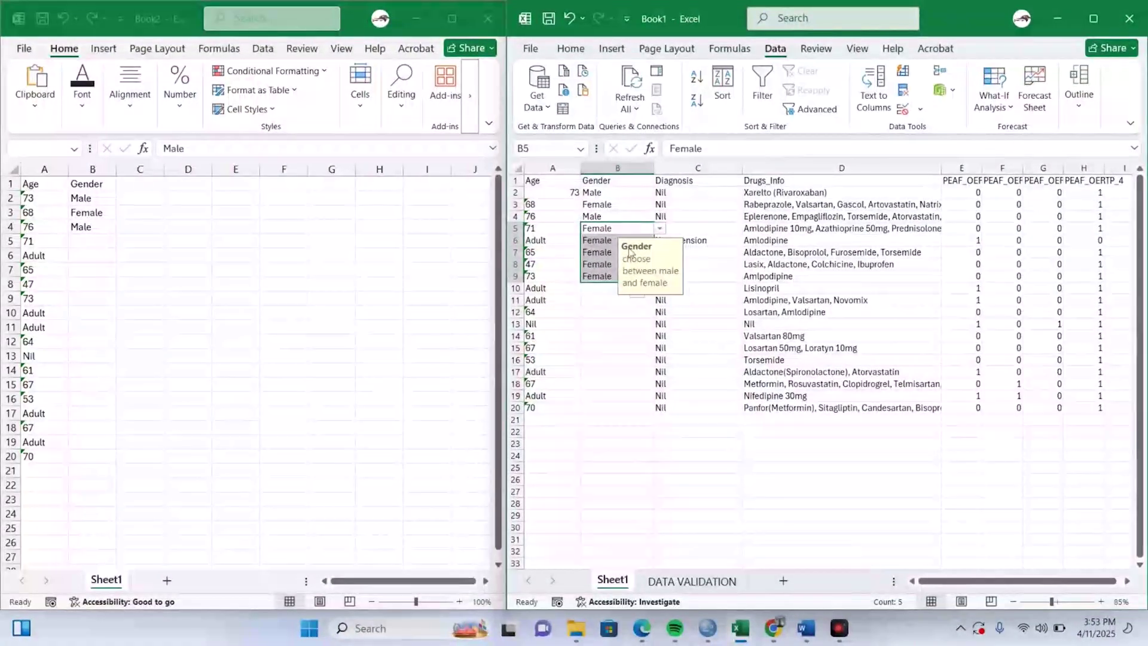
- Try to enter herma in B10 of Book1's validated Gender column
left_click(609, 291)
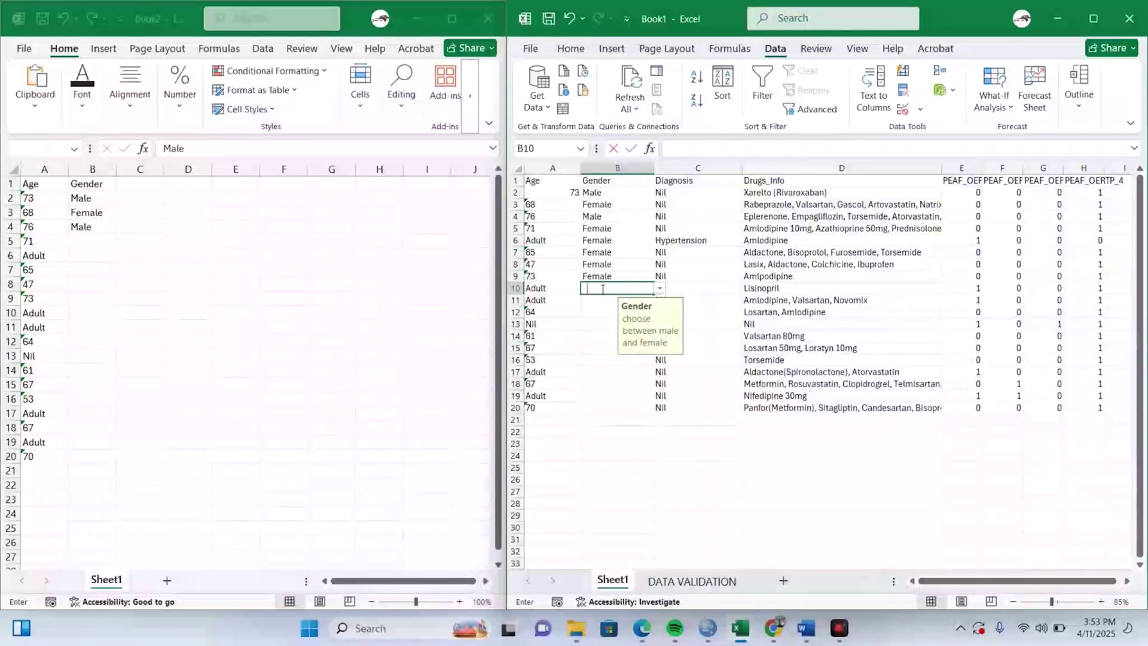
type("herma")
key("Return")
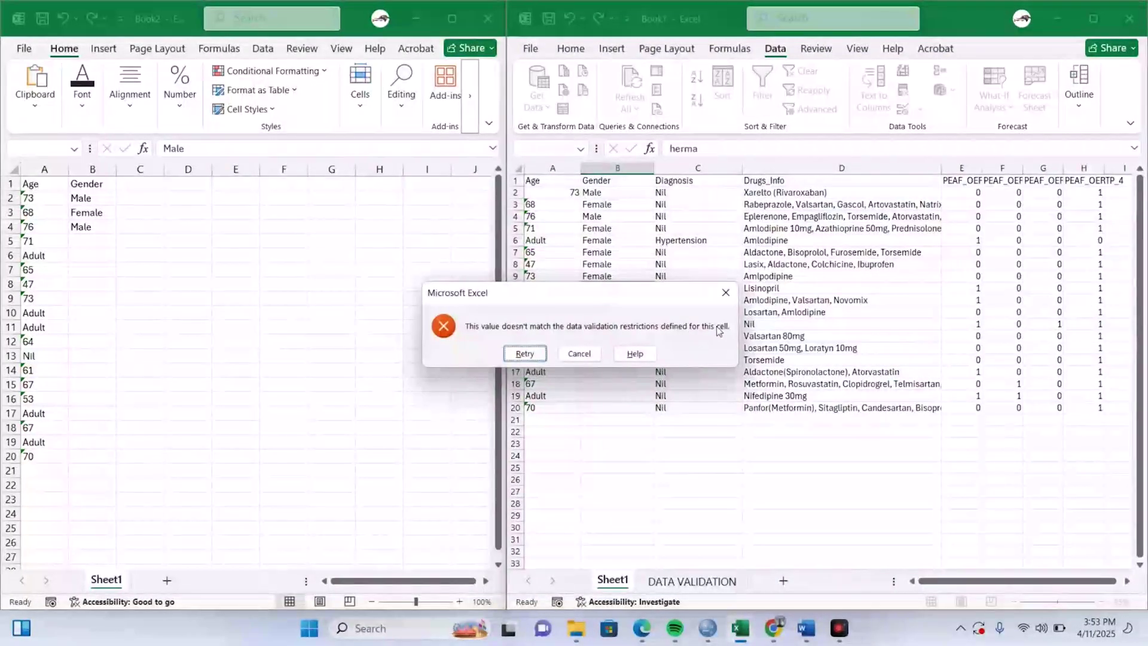
left_click(579, 354)
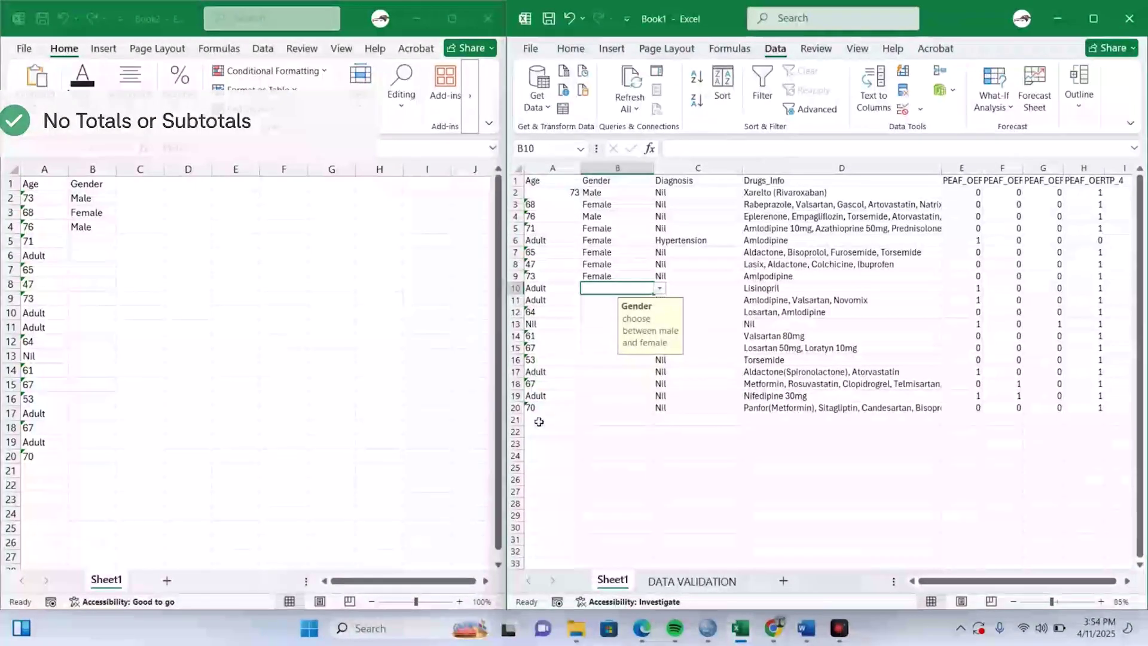
- Add a new sheet after DATA VALIDATION in Book1 and enter the heading Knowledge_scores in A1
left_click(672, 580)
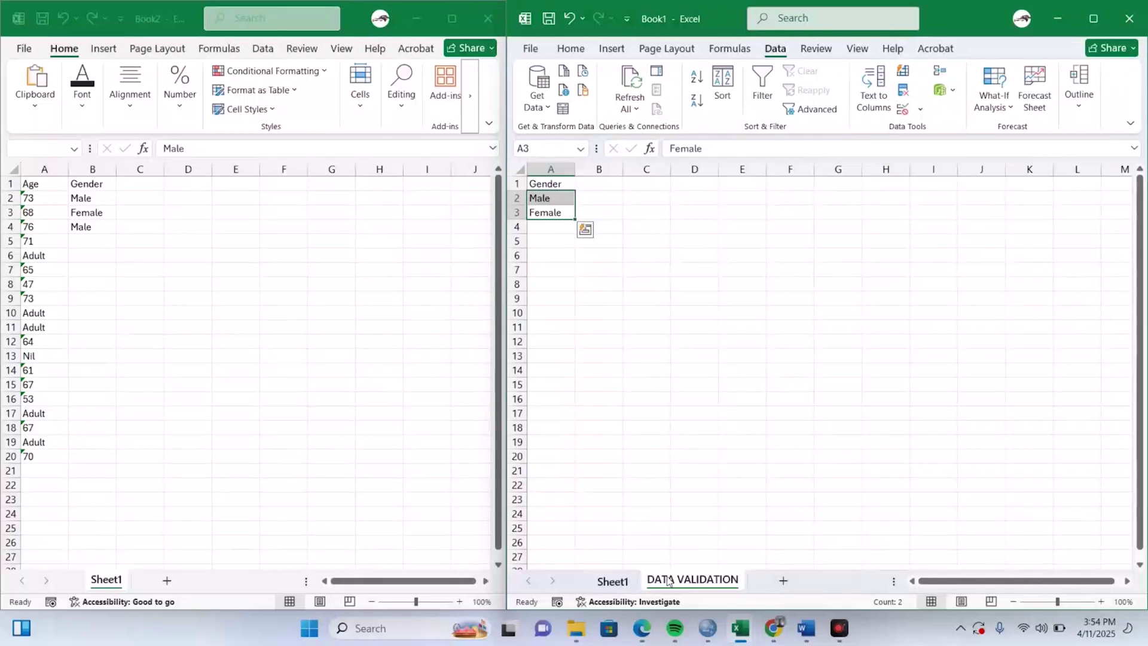
left_click(783, 580)
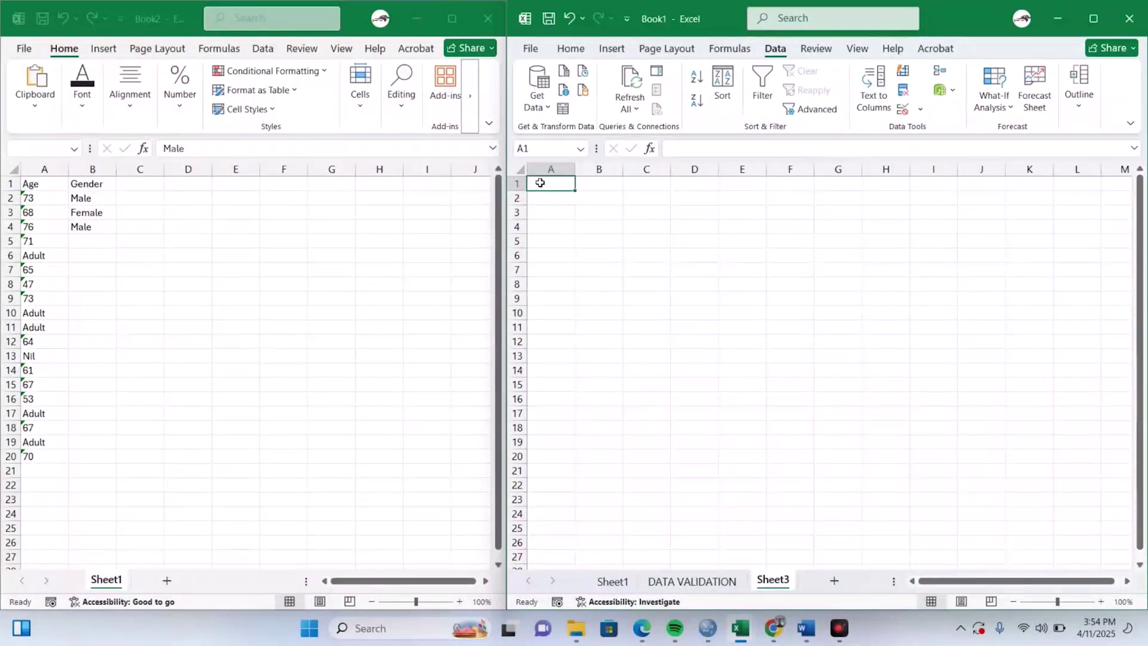
type("Kno")
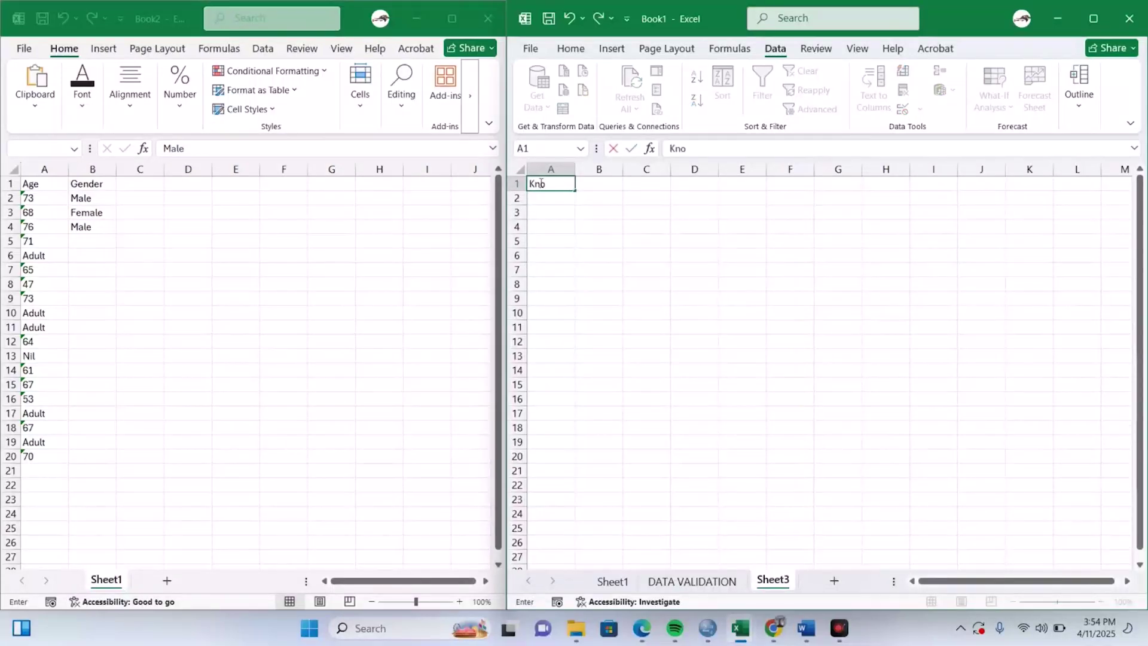
type("wledge_")
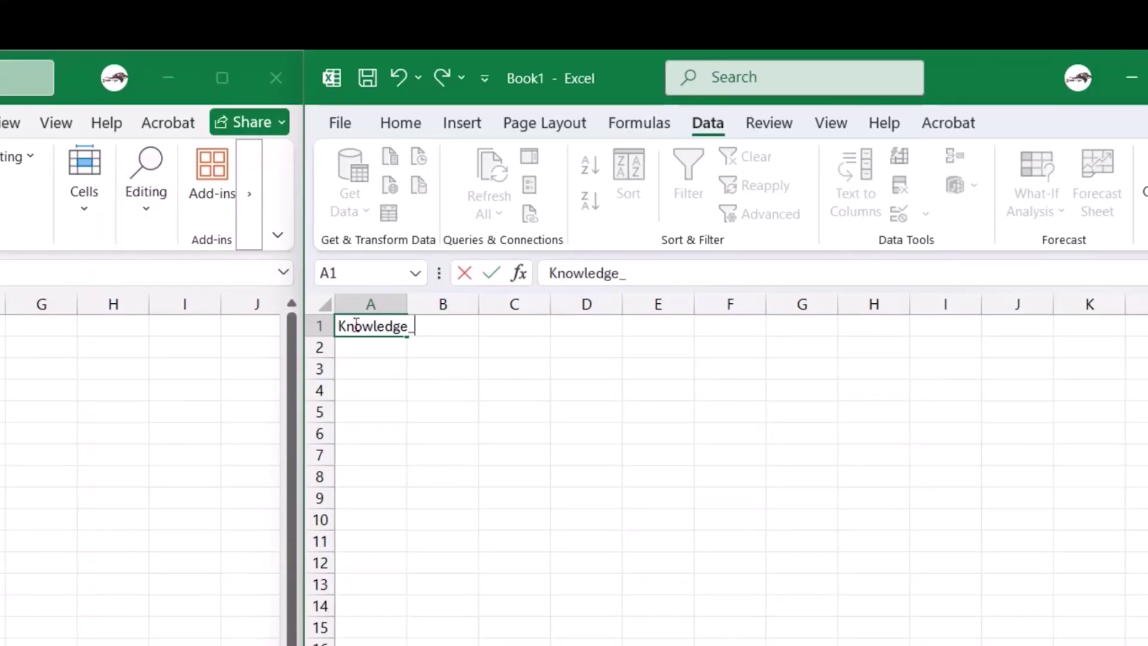
type("scores")
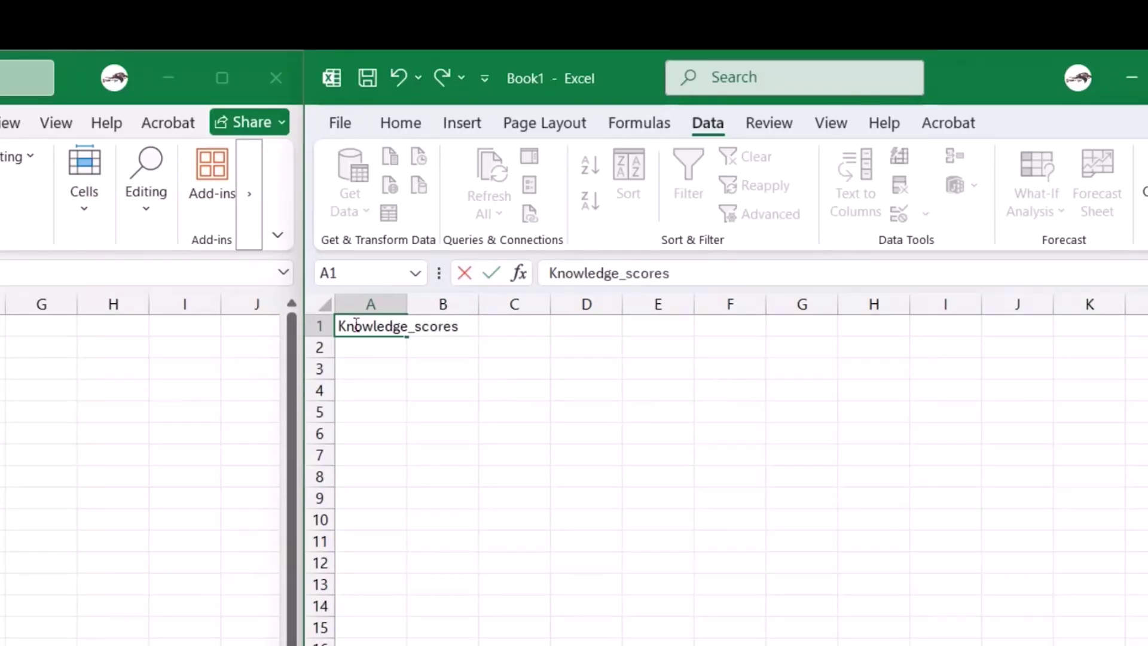
key("Return")
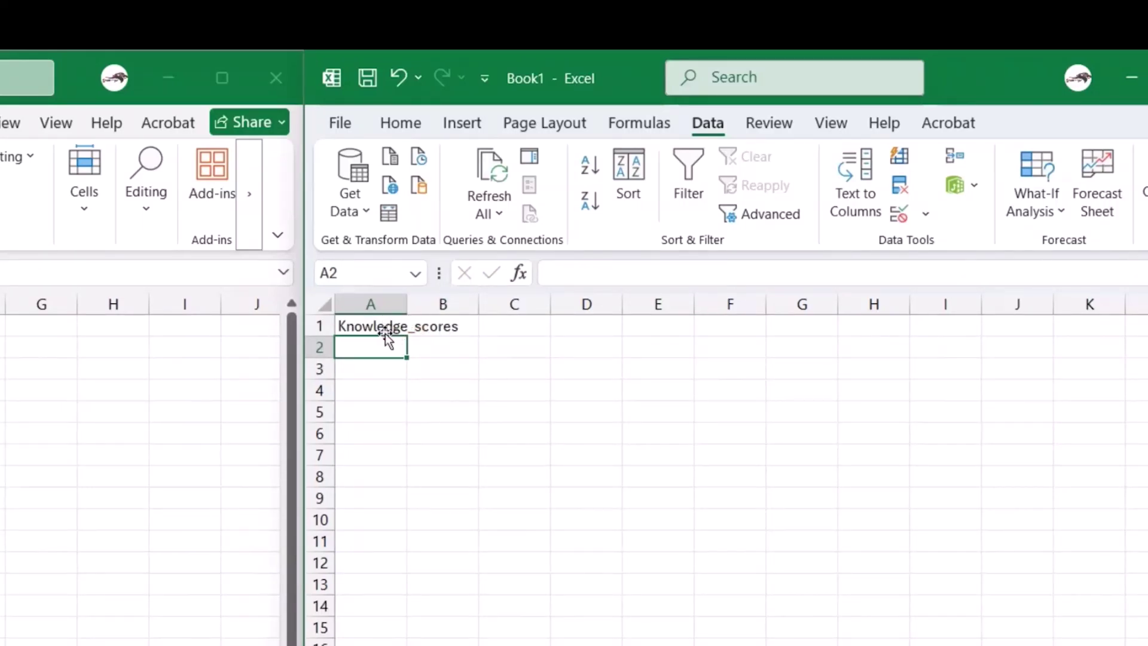
left_click(377, 328)
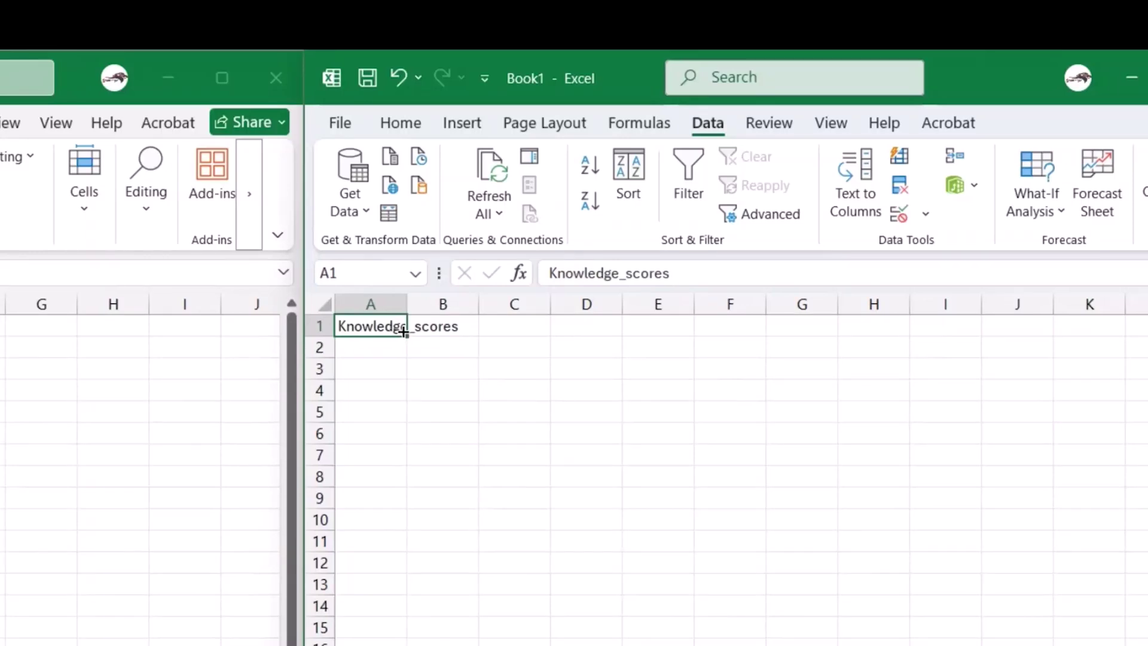
left_click_drag(384, 317, 497, 332)
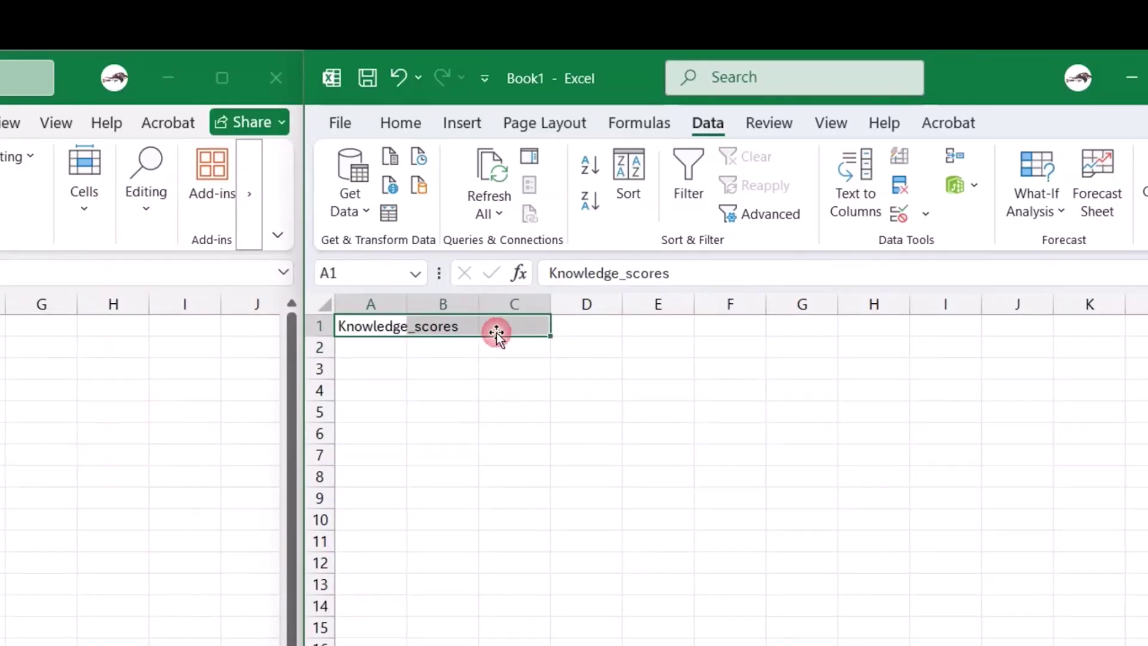
left_click(375, 329)
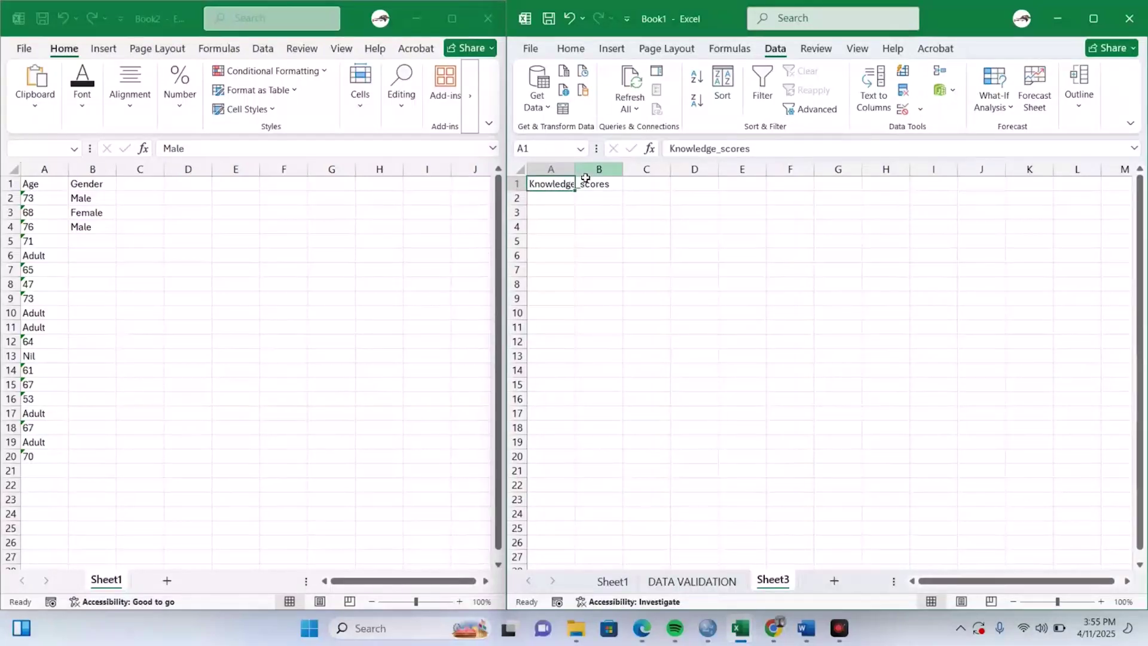
- Add another new sheet after Sheet3 in Book1 and return to the workbook's Sheet1
left_click(583, 186)
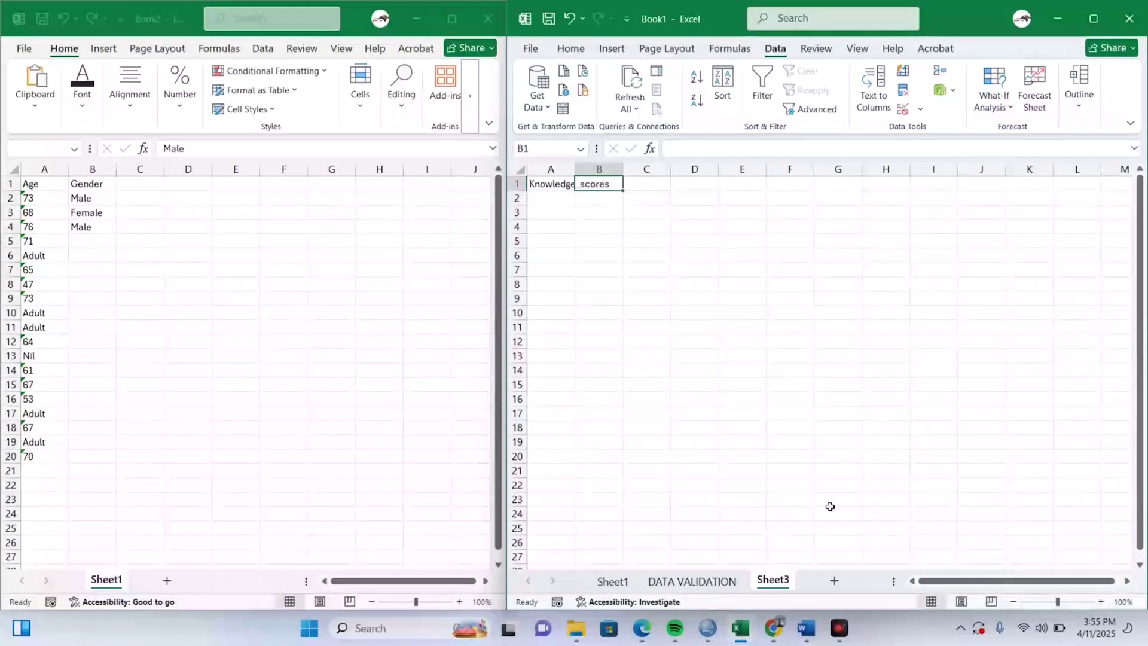
left_click(834, 581)
left_click(612, 581)
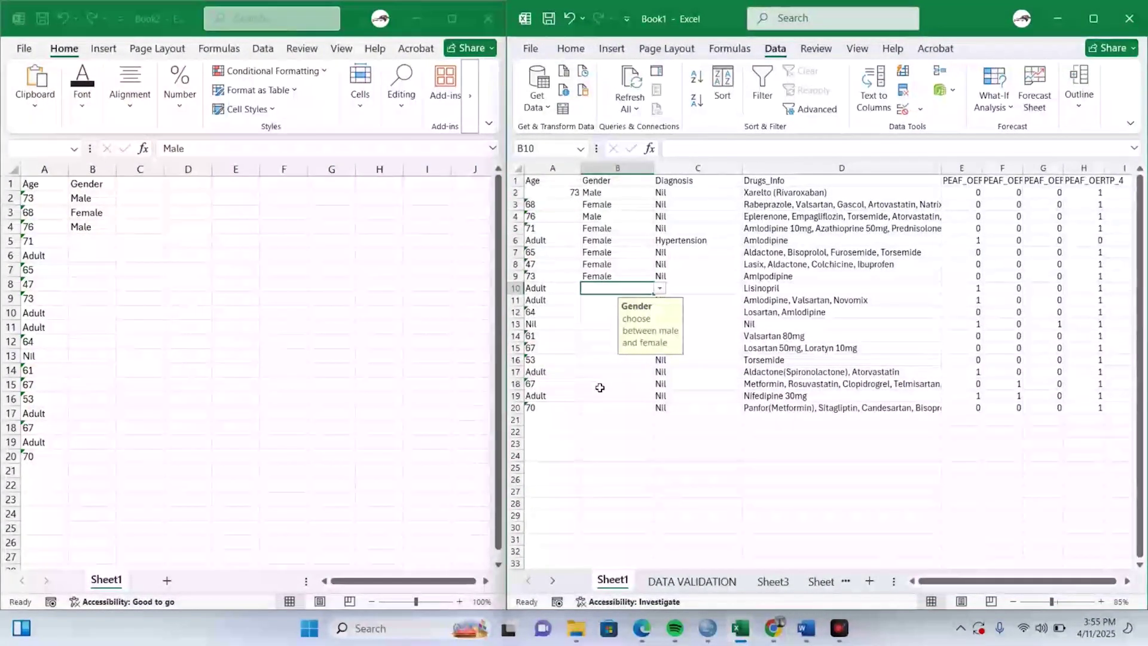
- Examine the file formats offered for saving a copy of Book1 in Downloads, and leave without saving
left_click(530, 48)
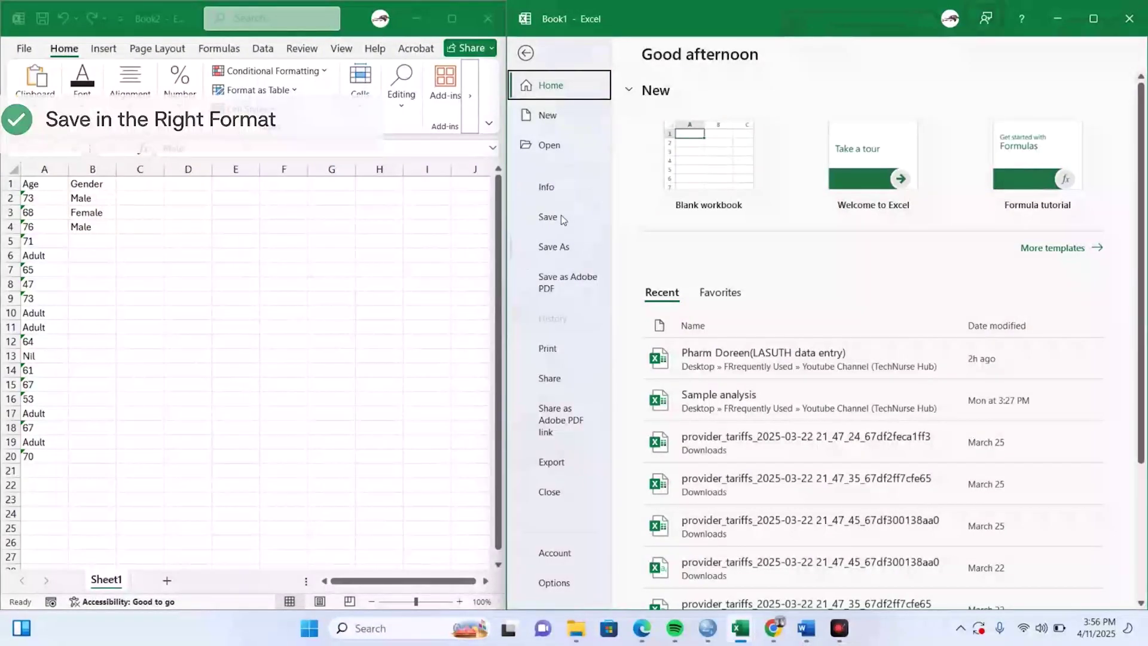
left_click(566, 248)
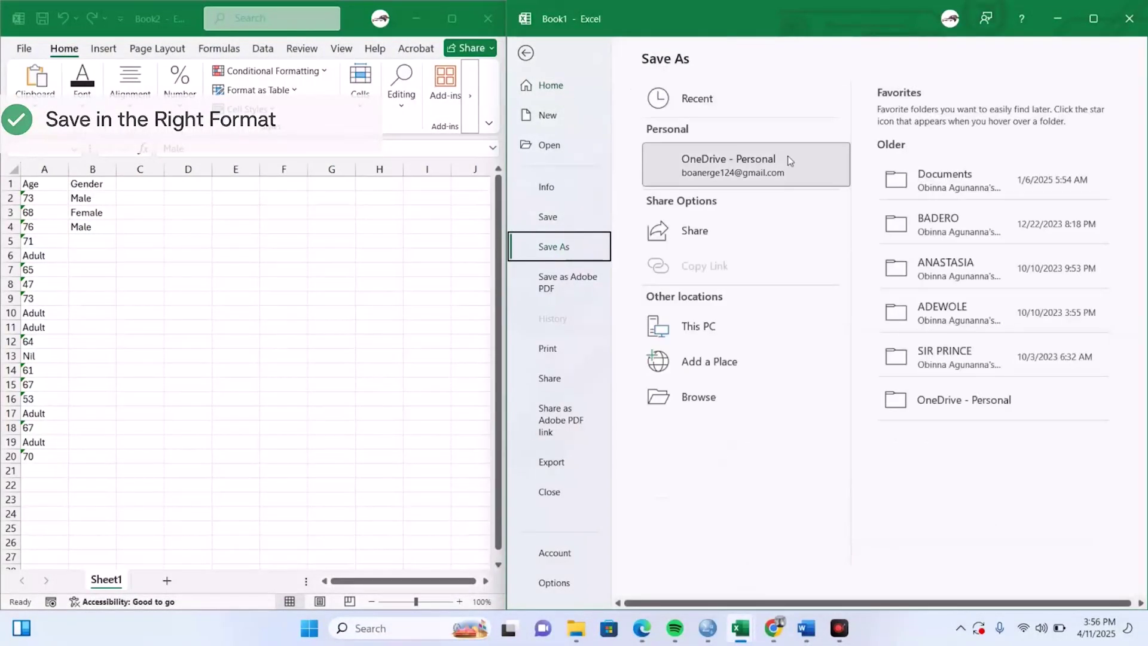
left_click(691, 330)
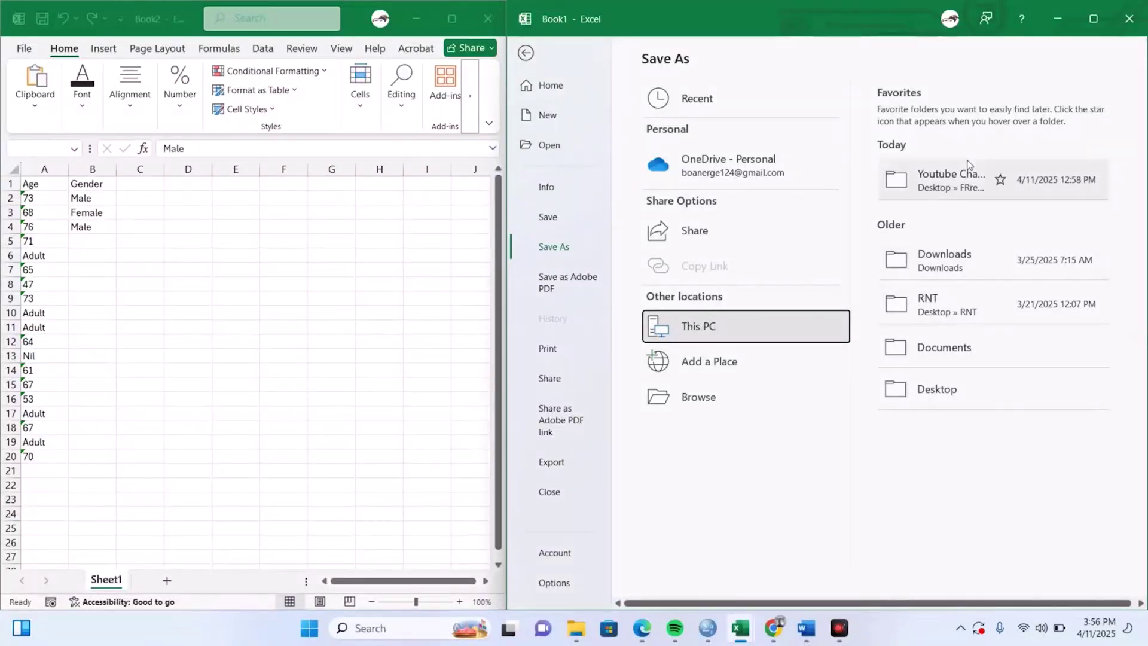
left_click(968, 260)
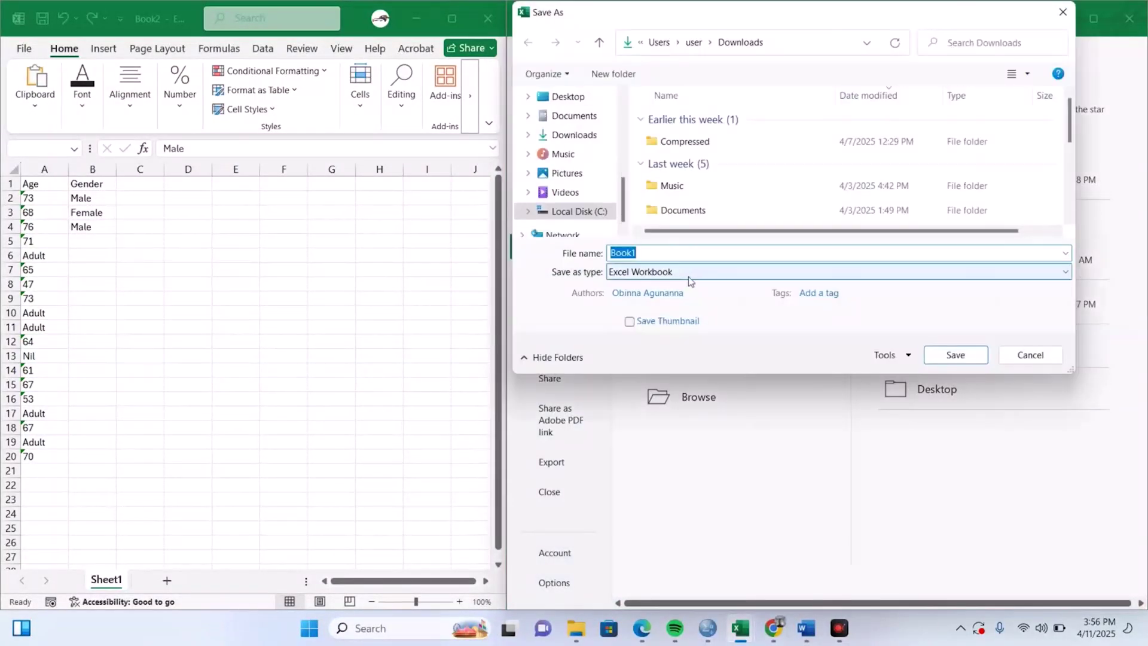
left_click(721, 270)
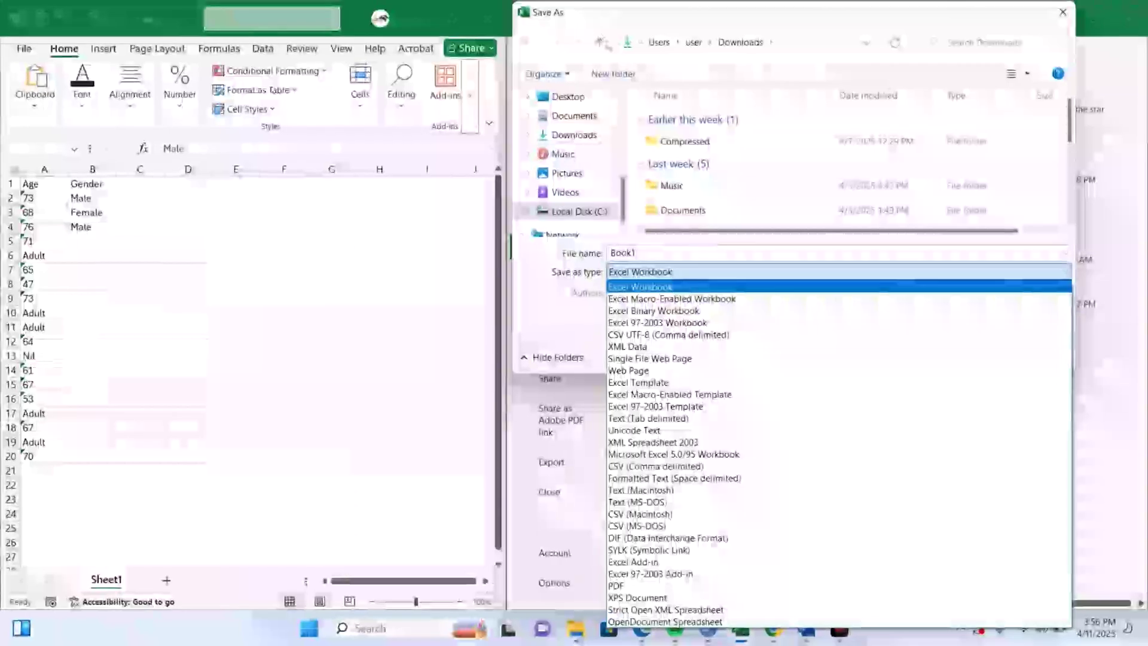
left_click(595, 19)
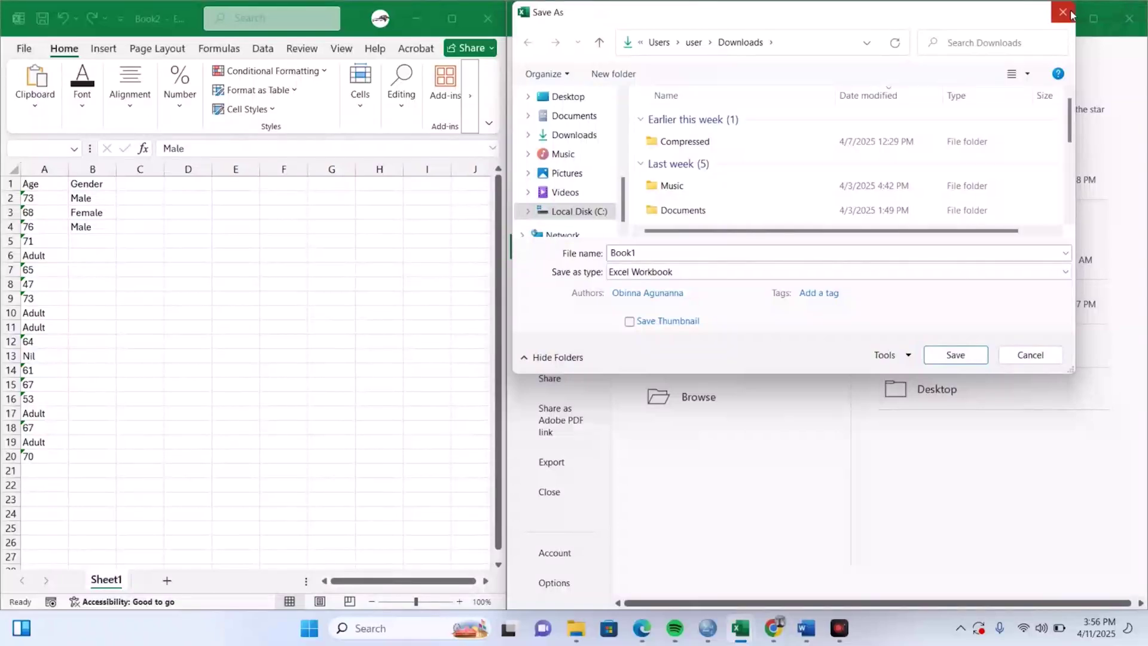
left_click(1062, 12)
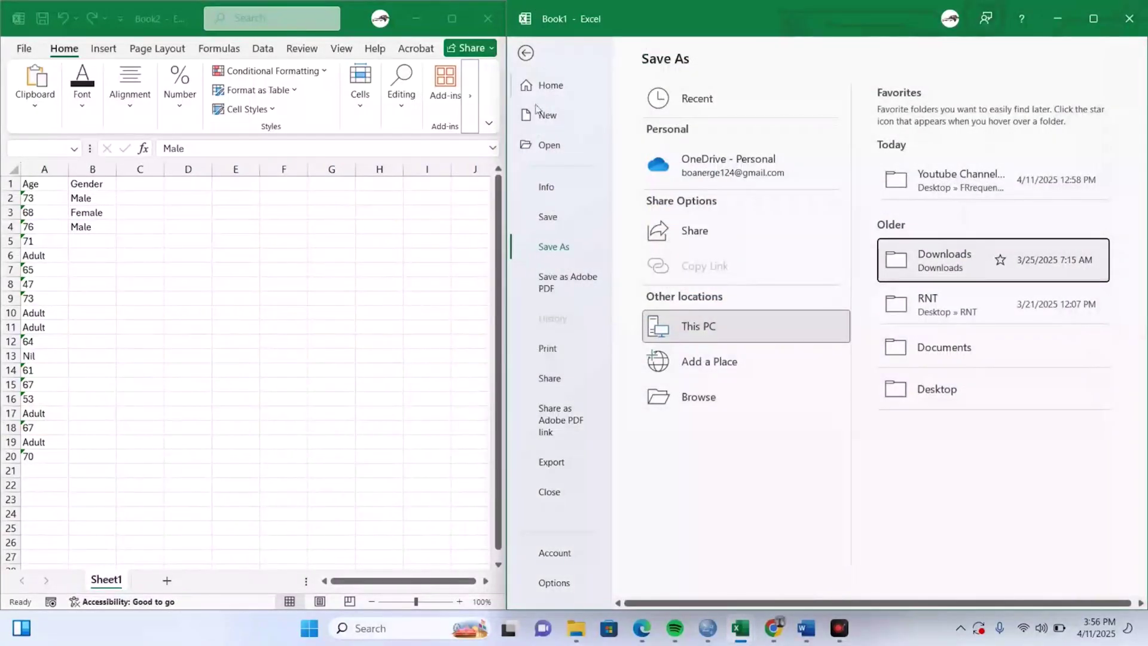
left_click(537, 79)
left_click(524, 53)
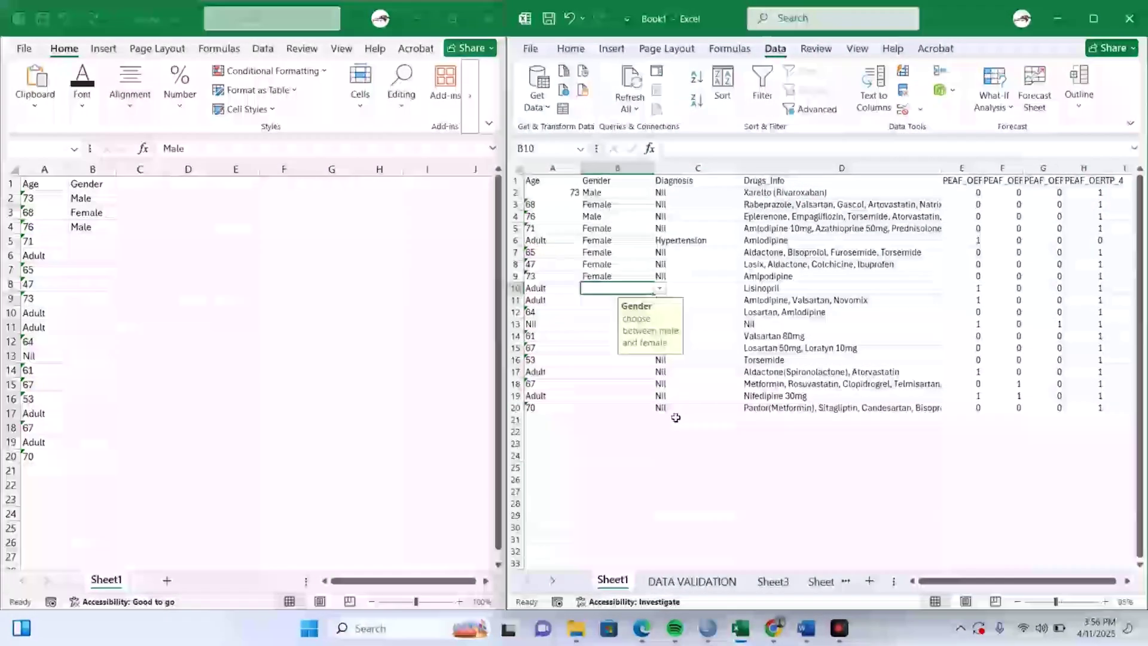
- Examine the Gender column in Book2's Sheet1 cell by cell, ending at its heading
left_click(92, 212)
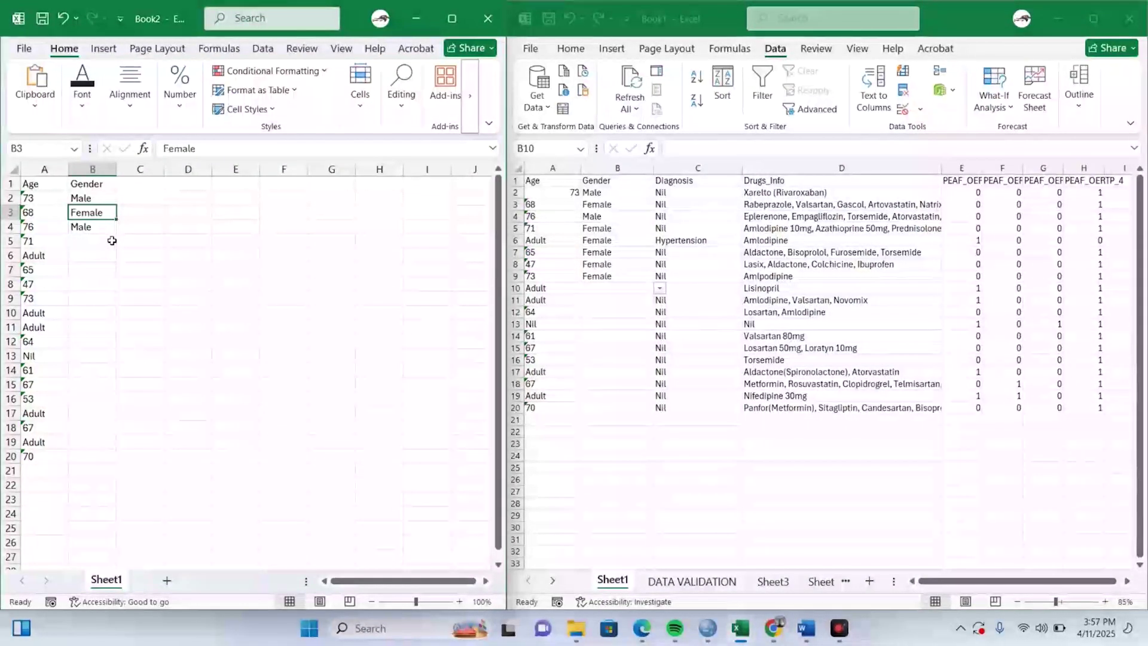
left_click(109, 286)
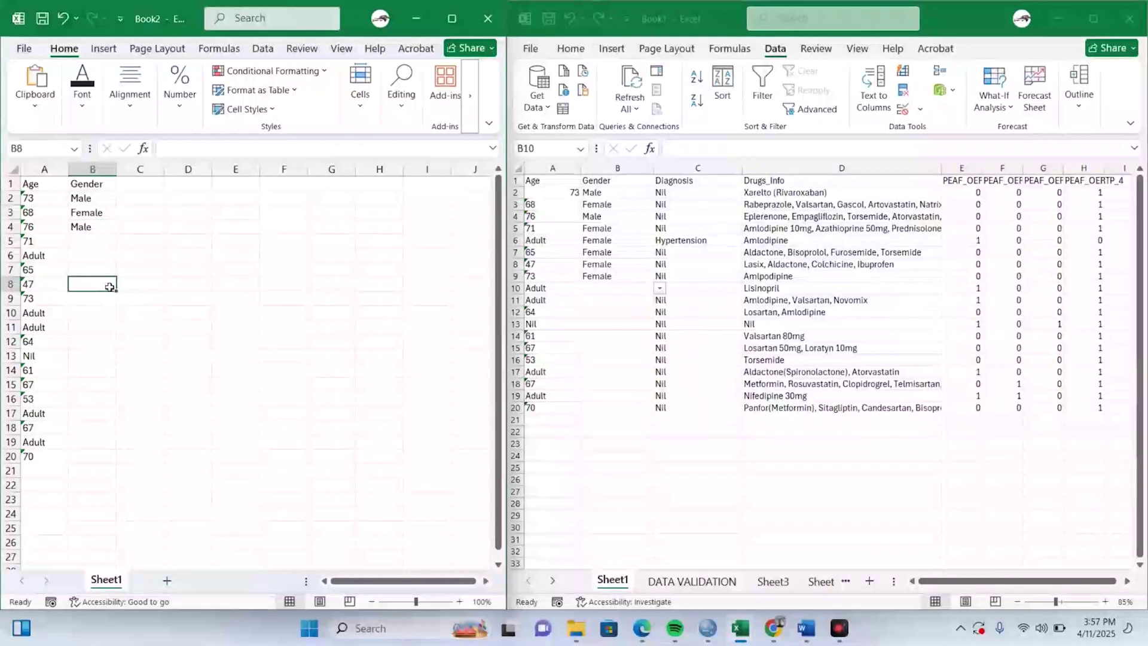
key("Down")
key("Down")
key("Down")
key("Up")
key("Up")
key("Up")
key("Up")
key("Up")
key("Up")
key("Up")
key("Up")
key("Up")
key("Up")
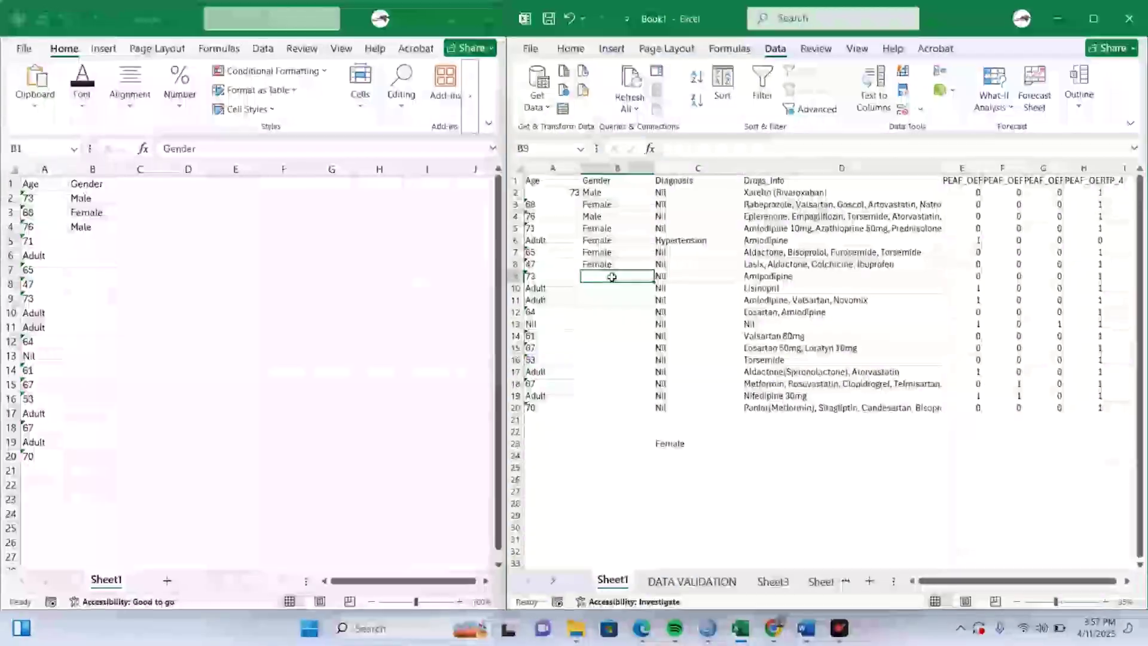
- Check the cells around B8 to B10 in Book1's Gender column for the validation prompt and entry list
key("Up")
key("Up")
key("Up")
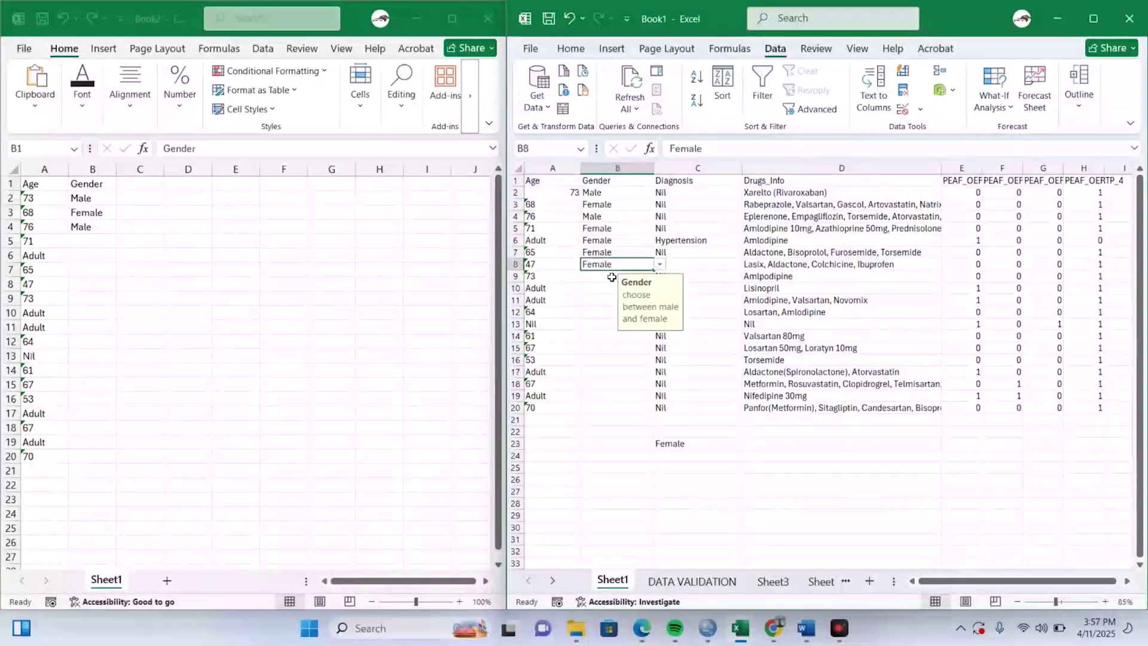
left_click(611, 277)
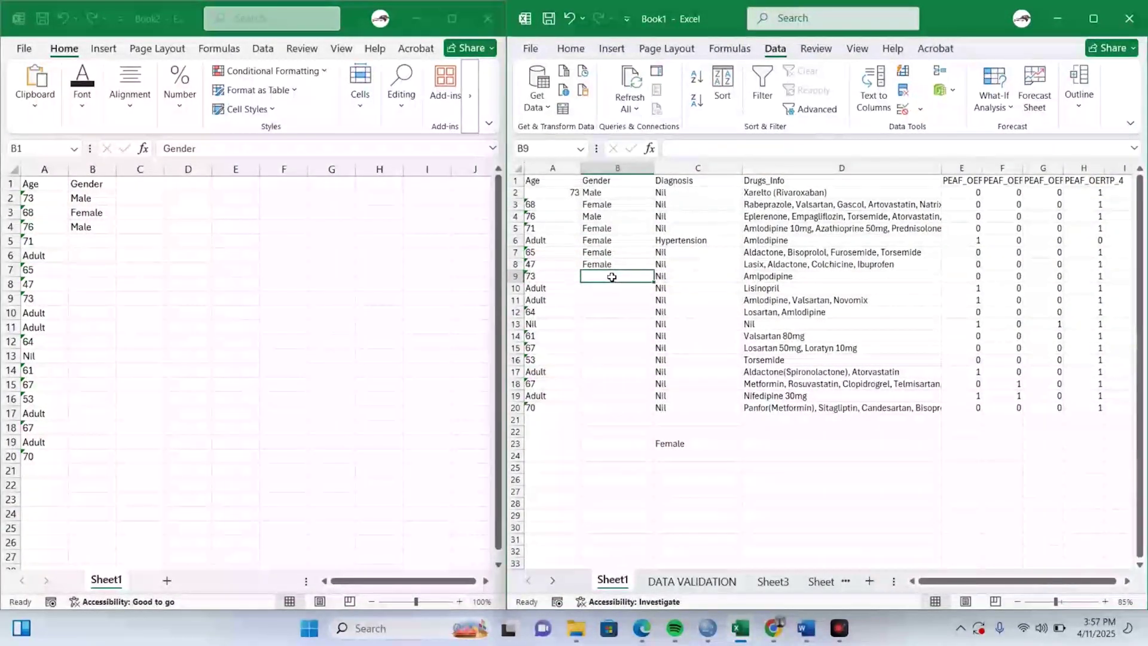
left_click(607, 285)
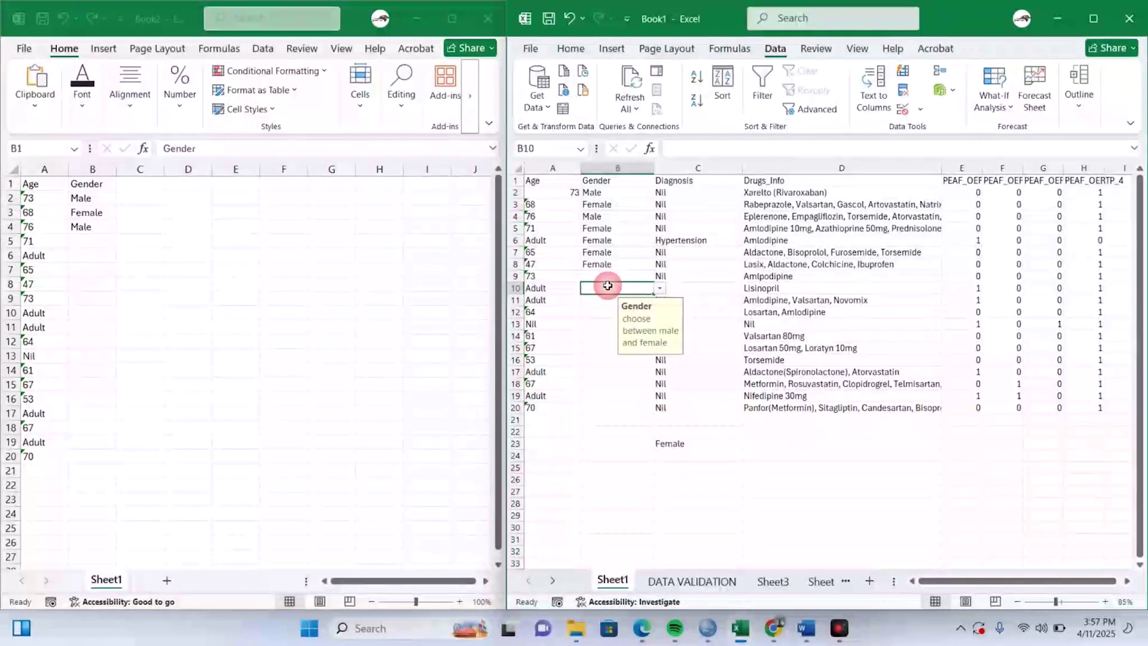
left_click(608, 273)
key("Down")
key("Down")
key("Down")
key("Up")
key("Up")
key("Up")
key("Up")
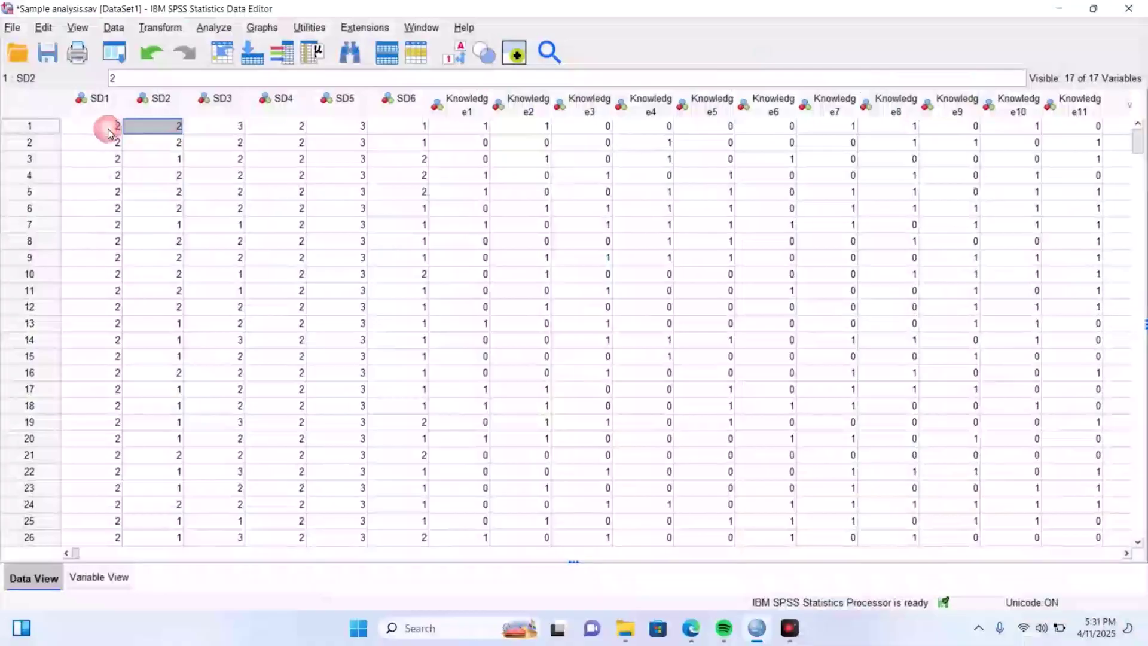
- In SPSS Statistics, inspect the first case's SD1 and SD2 codes in Sample analysis.sav and locate the Value Labels toggle
left_click(153, 125)
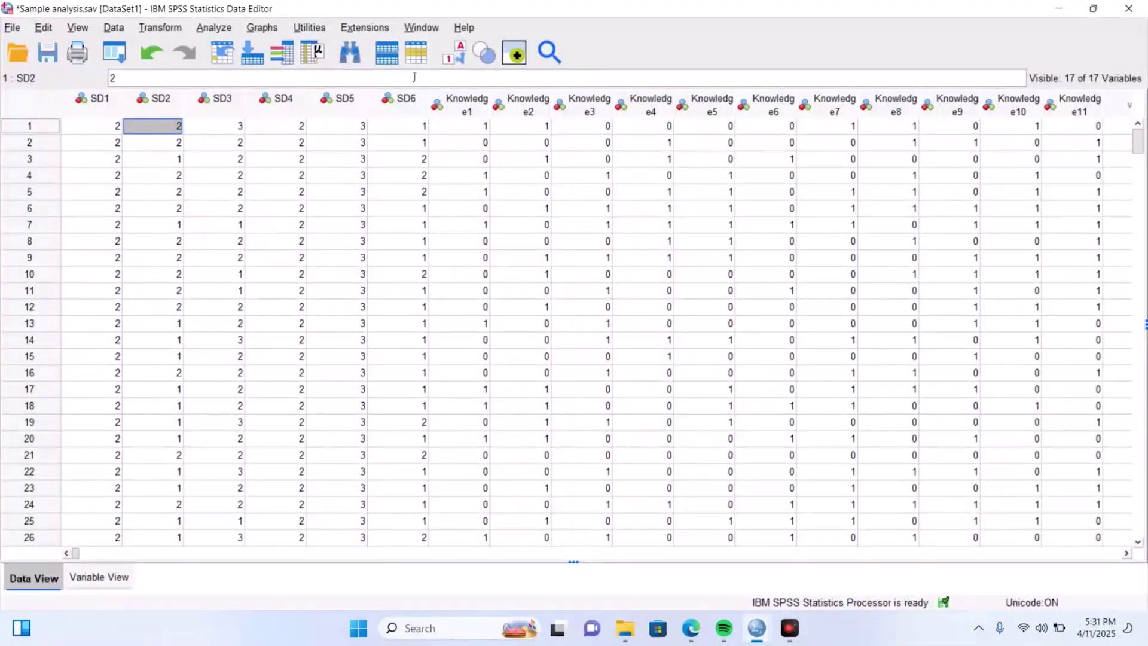
left_click(448, 60)
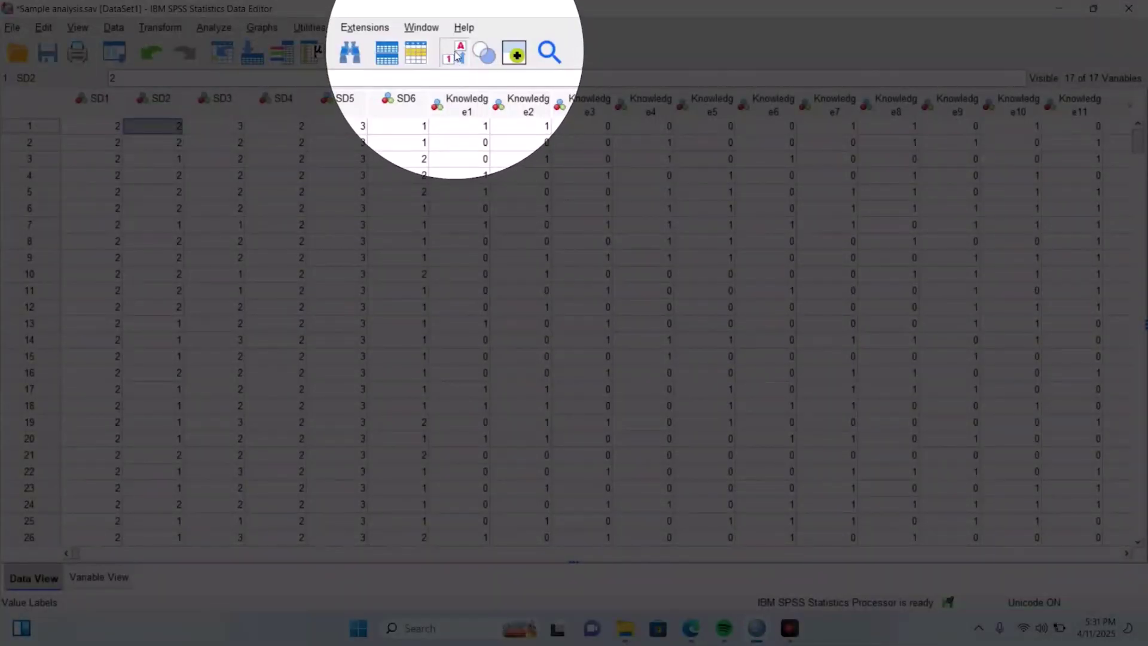
left_click(455, 52)
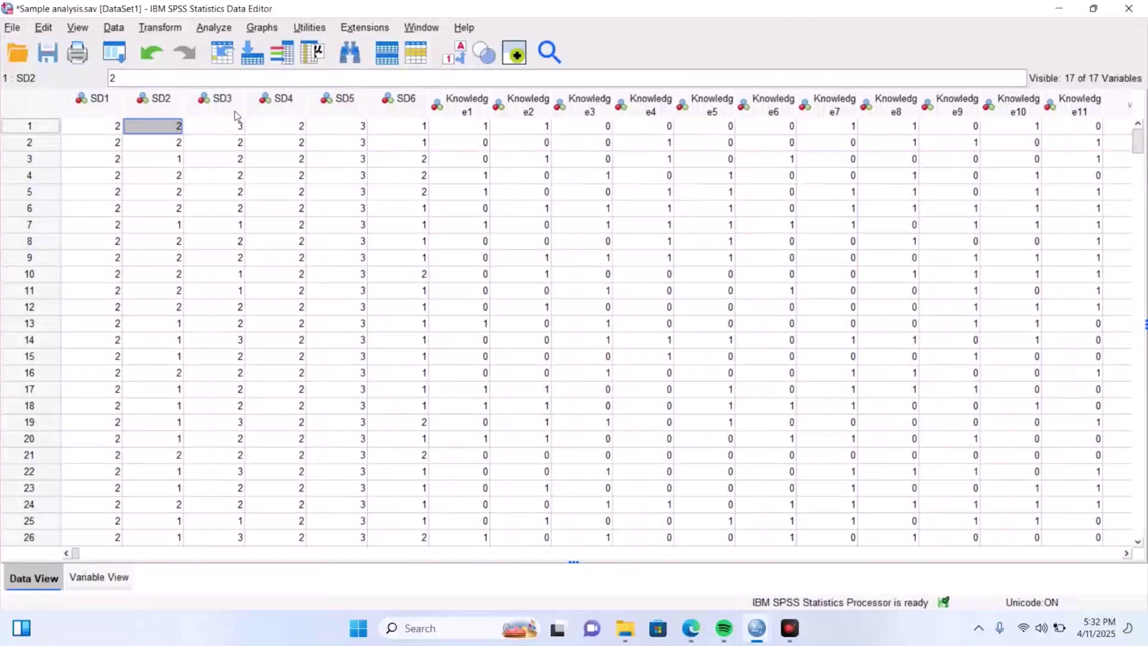
left_click(113, 125)
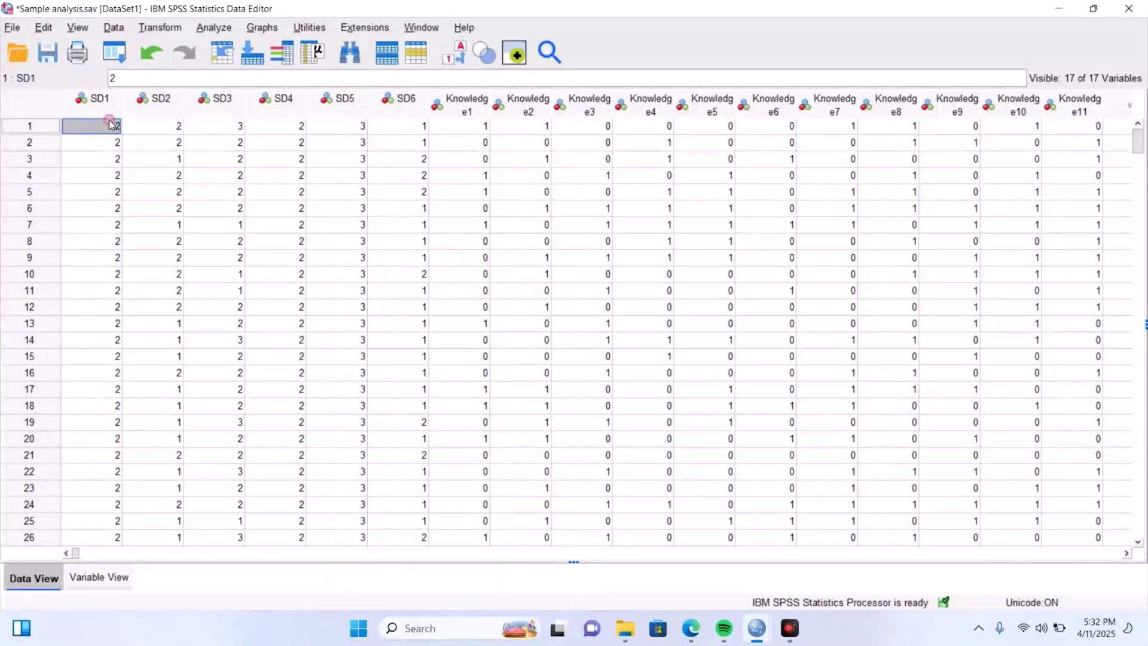
left_click(138, 128)
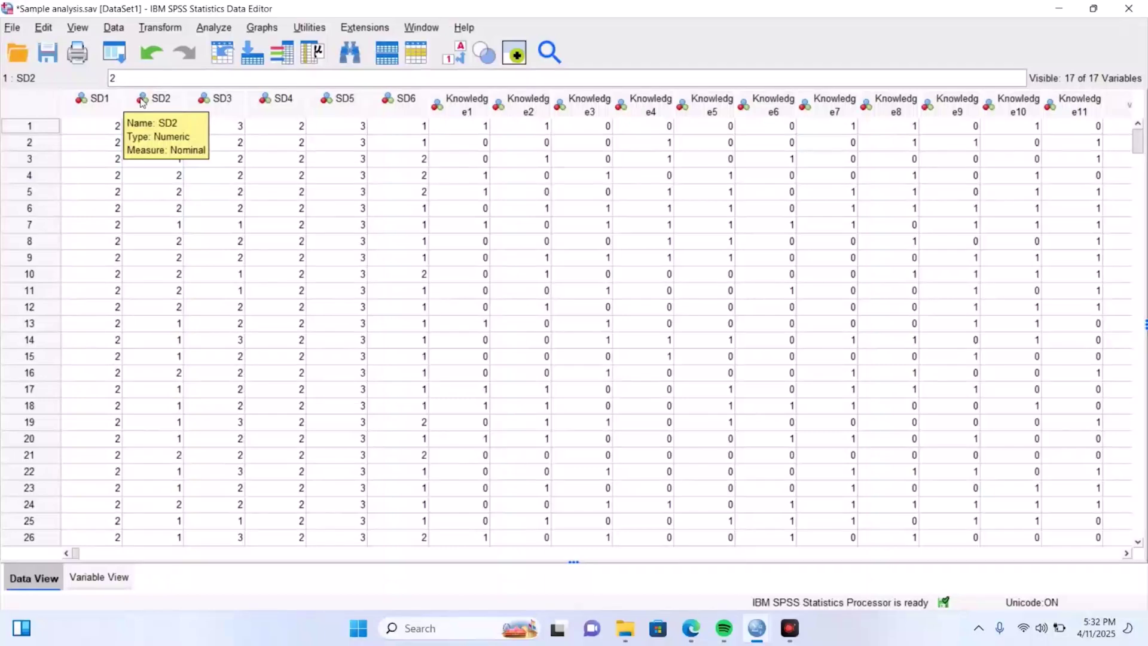
- Open the variable definitions of Sample analysis.sav and examine the Values and Label columns
left_click(112, 100)
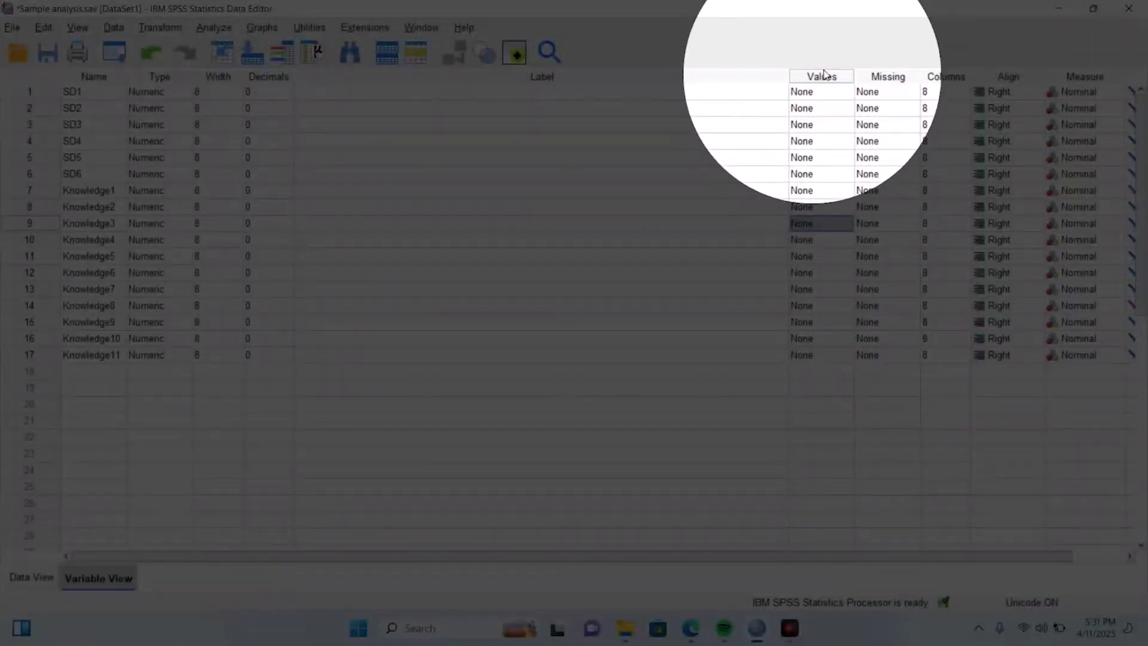
left_click(822, 75)
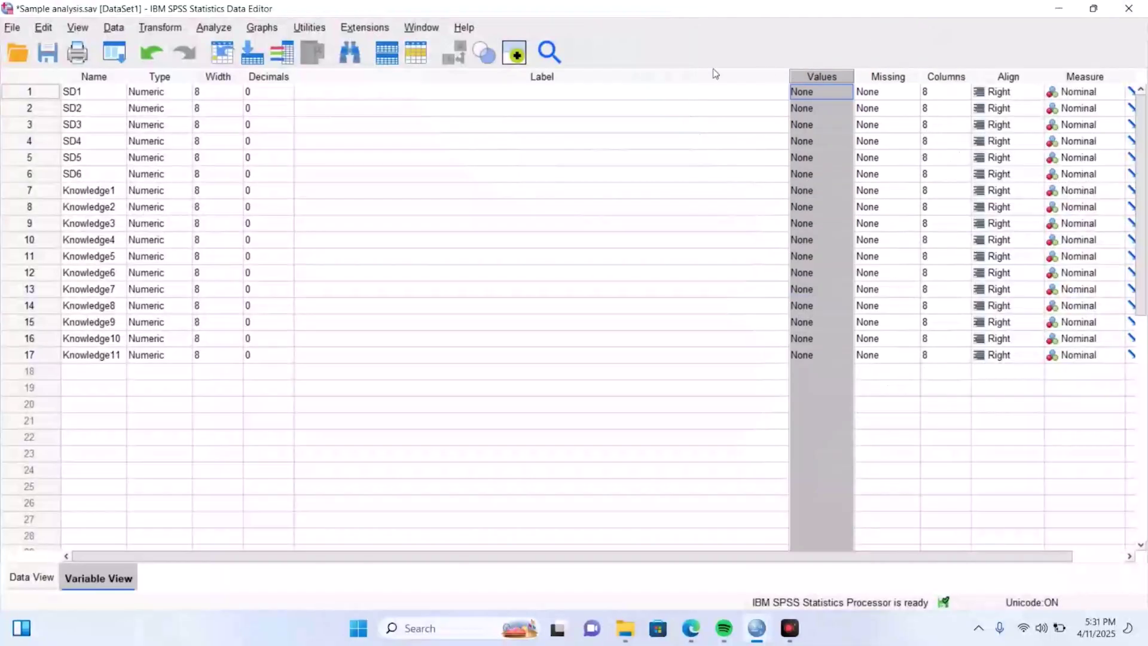
left_click(568, 75)
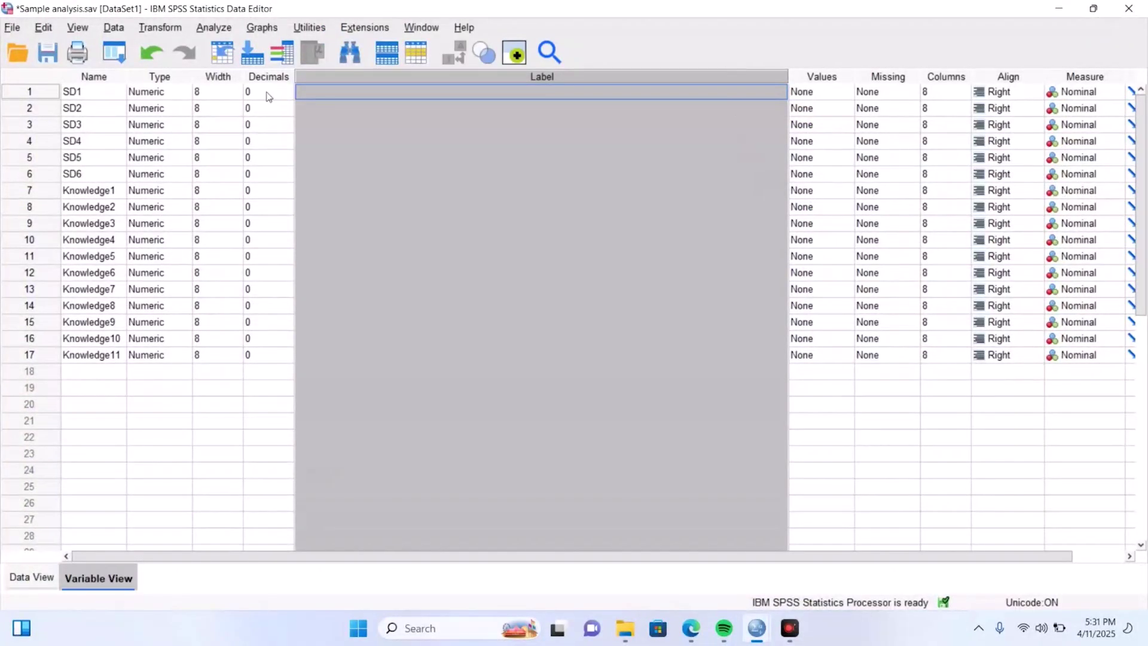
scroll(960, 290, "down", 3)
scroll(962, 291, "up", 3)
left_click(544, 96)
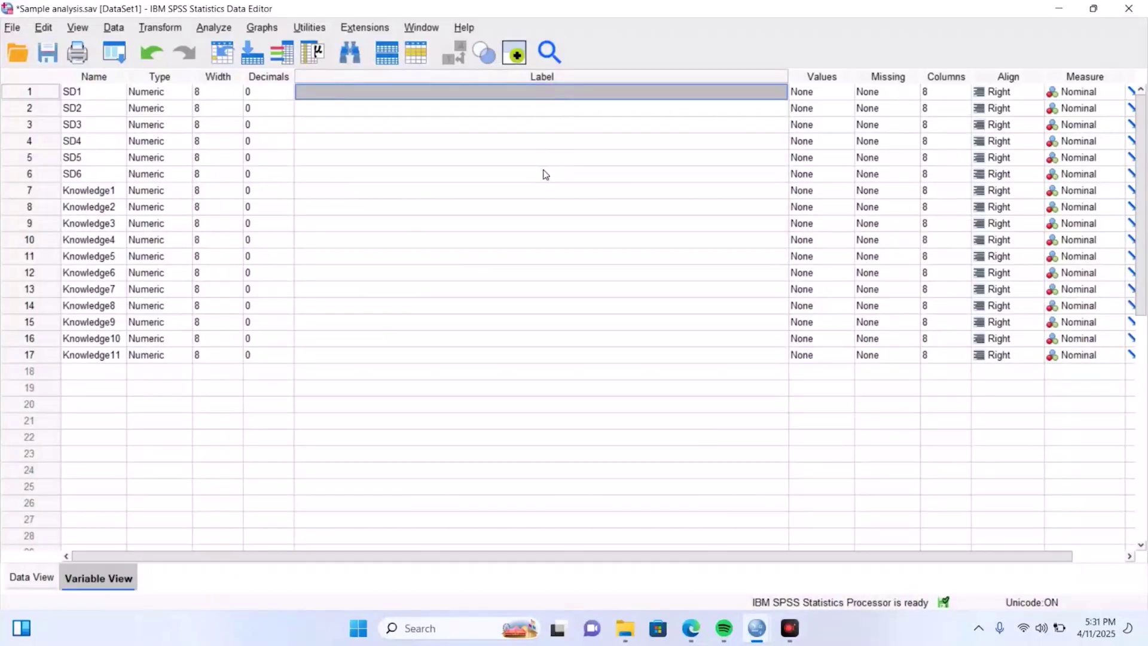
- Return to the case data of Sample analysis.sav and compare the first case's SD1 and SD2 codes, trying the Value Labels toggle
key("ctrl+t")
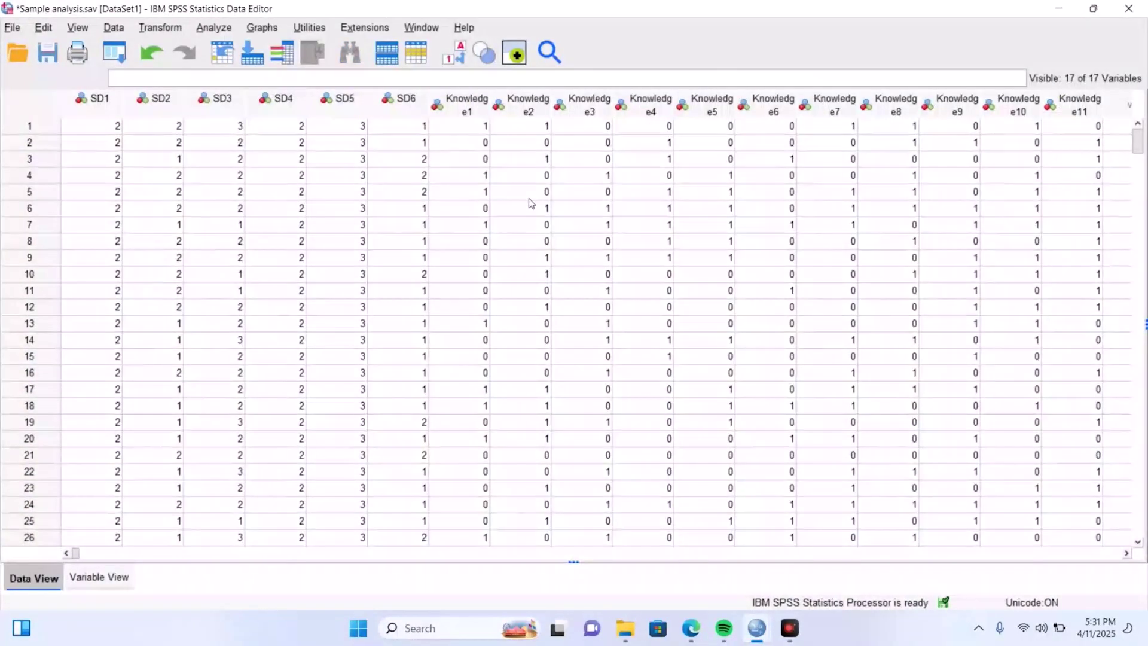
left_click(109, 128)
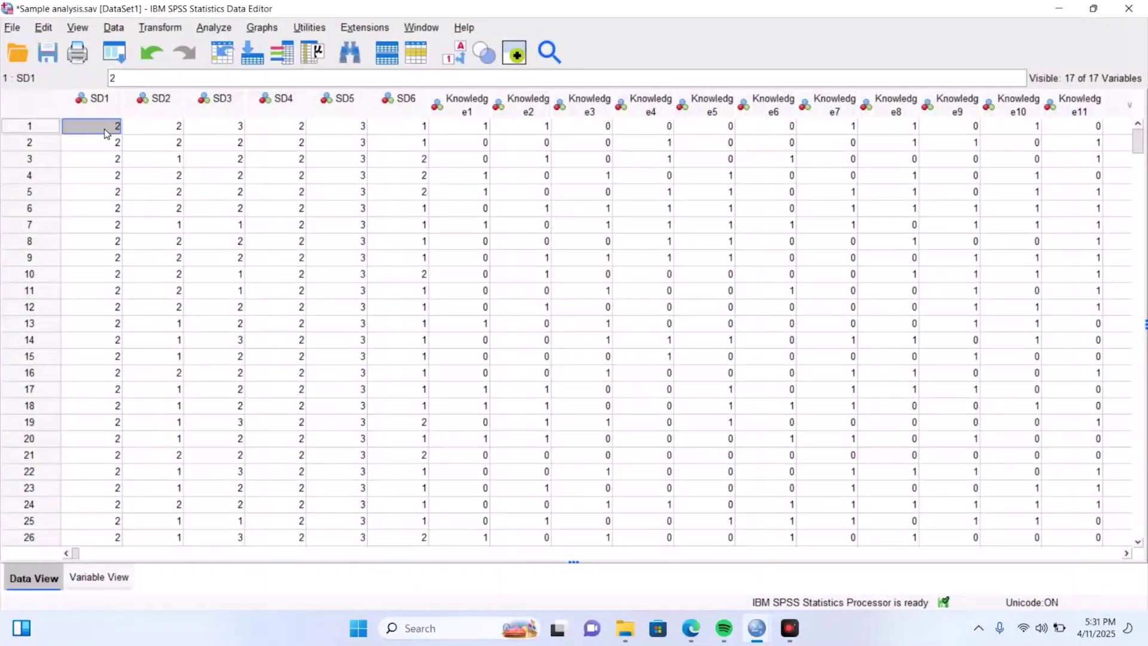
left_click(152, 126)
left_click(109, 131)
left_click(152, 124)
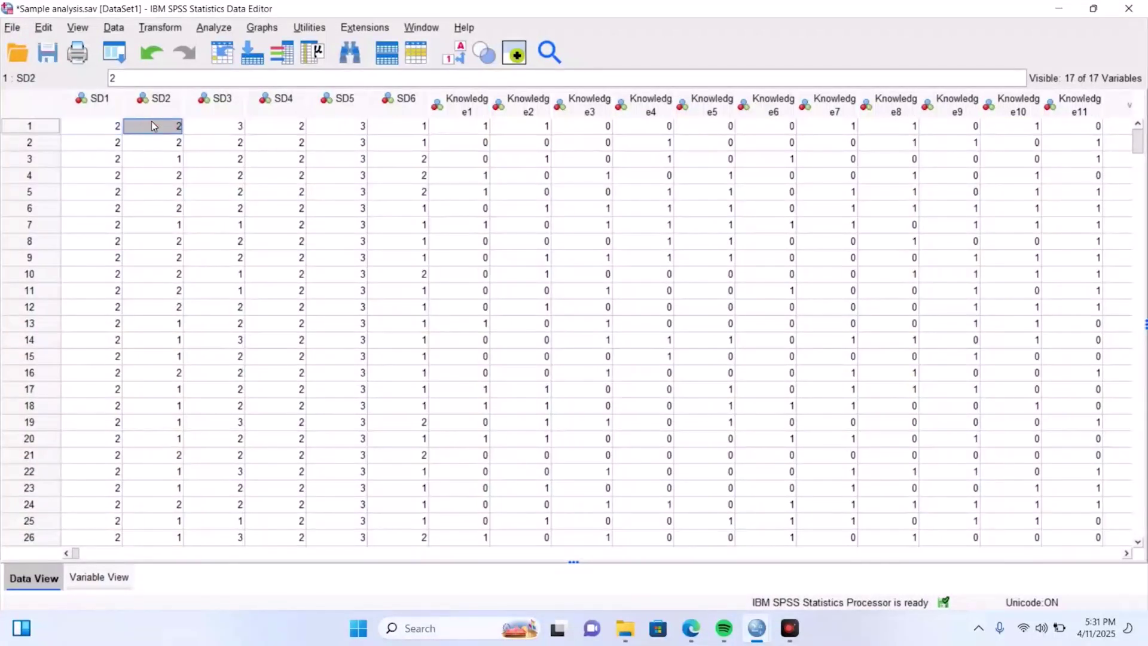
left_click(449, 62)
left_click(111, 124)
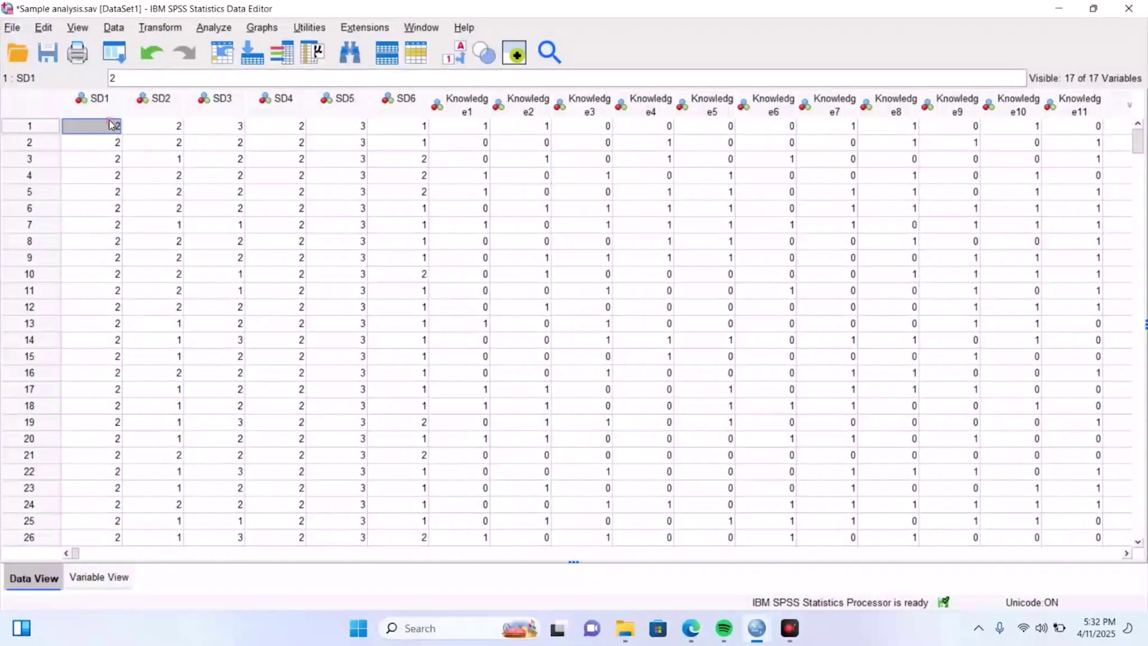
left_click(140, 130)
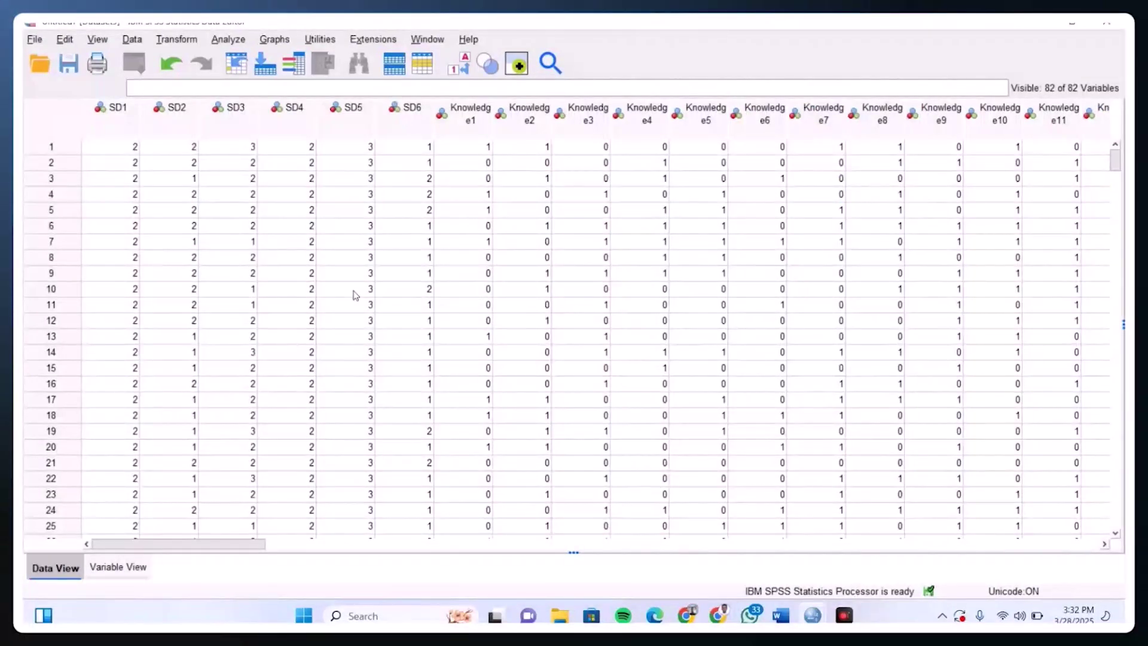
- Look through the coded case rows of the untitled 82-variable dataset
scroll(524, 331, "down", 19)
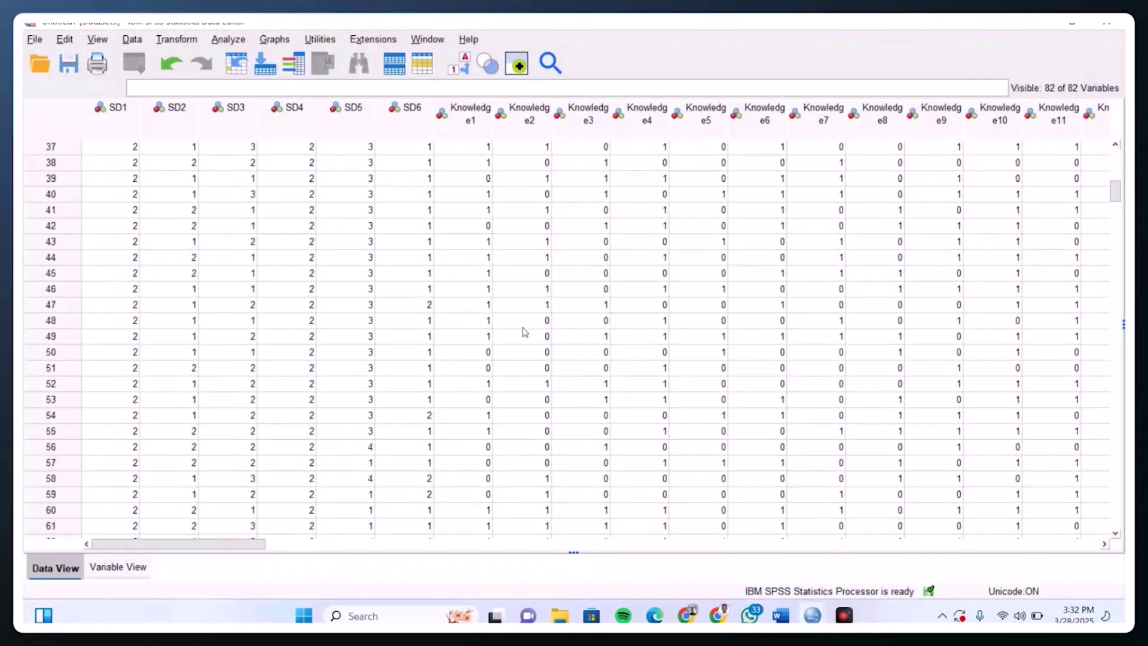
scroll(524, 332, "up", 19)
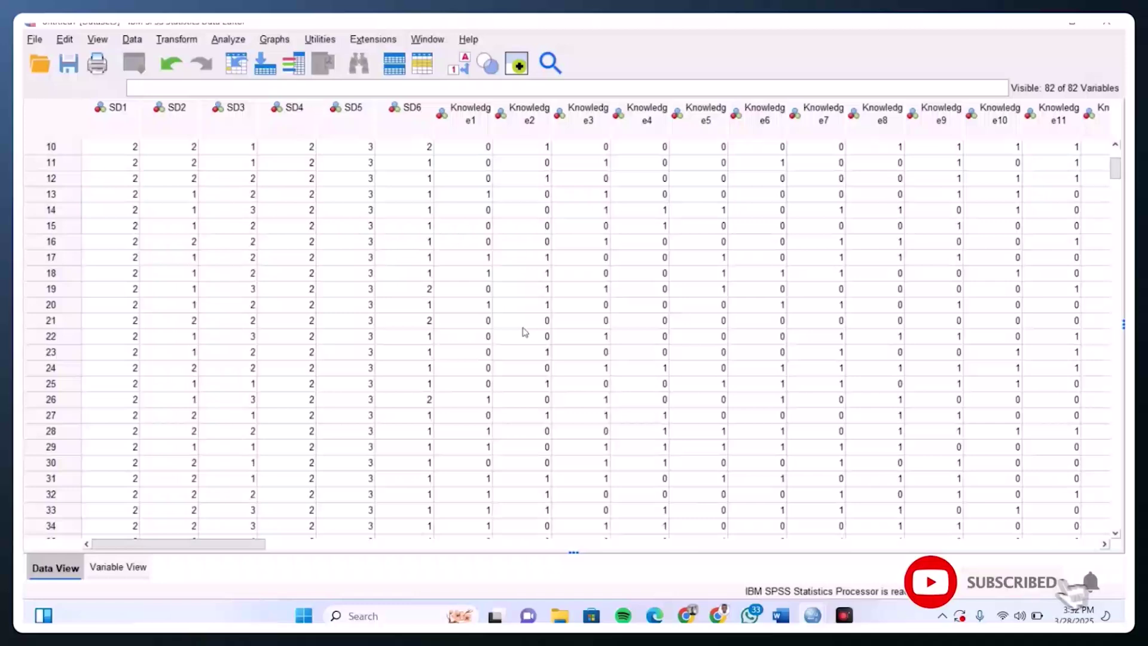